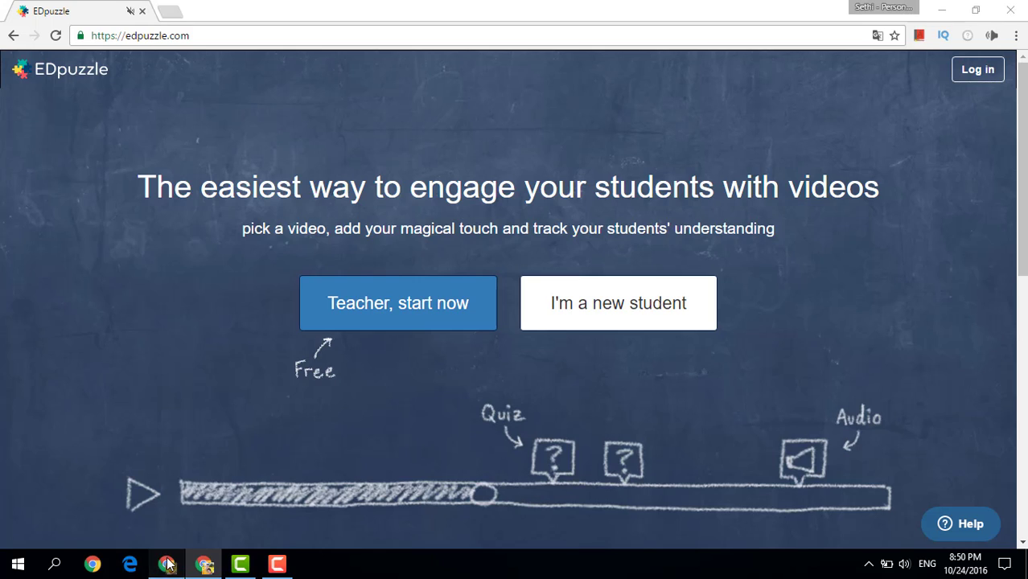
click(167, 563)
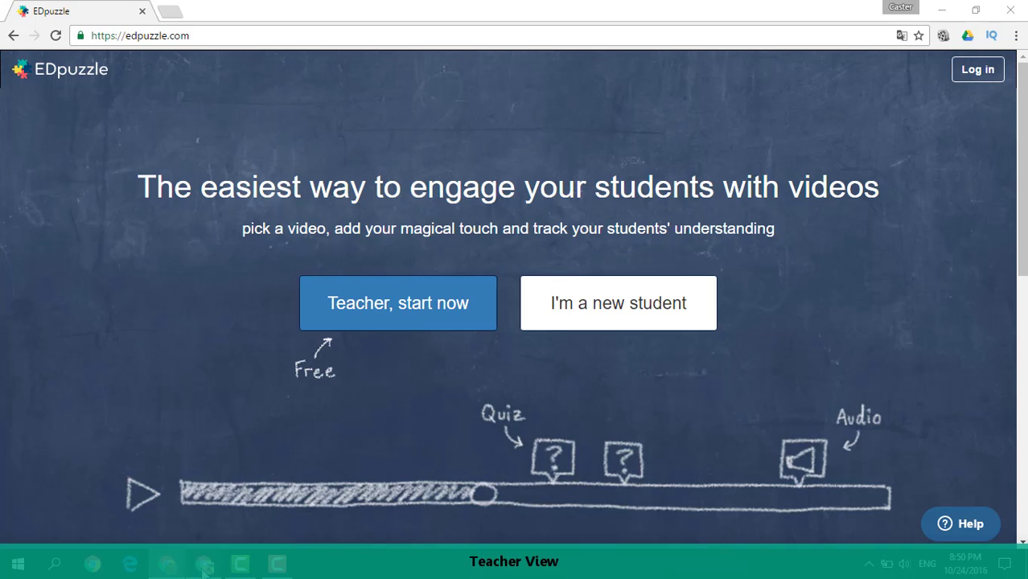
click(204, 566)
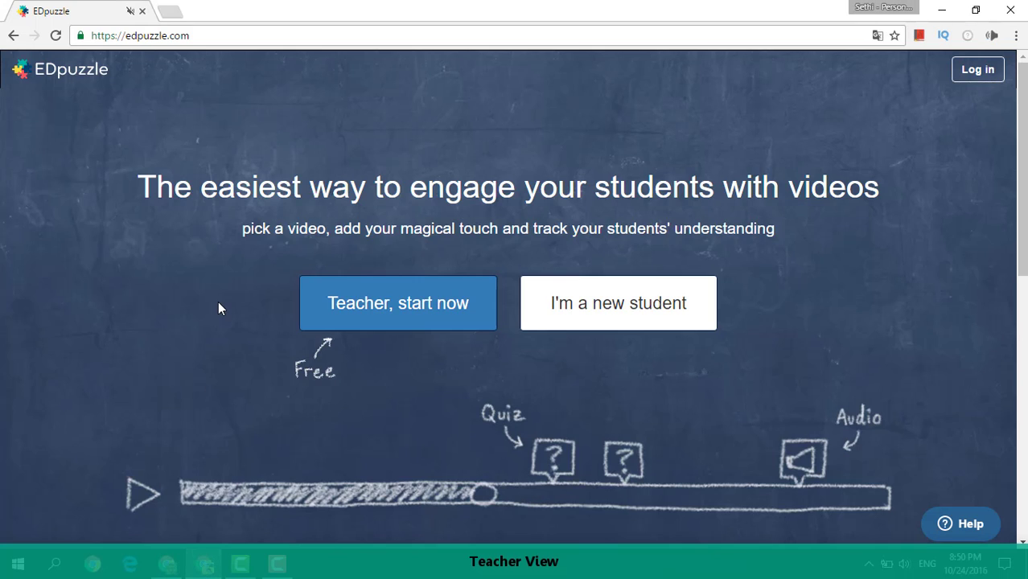
click(177, 565)
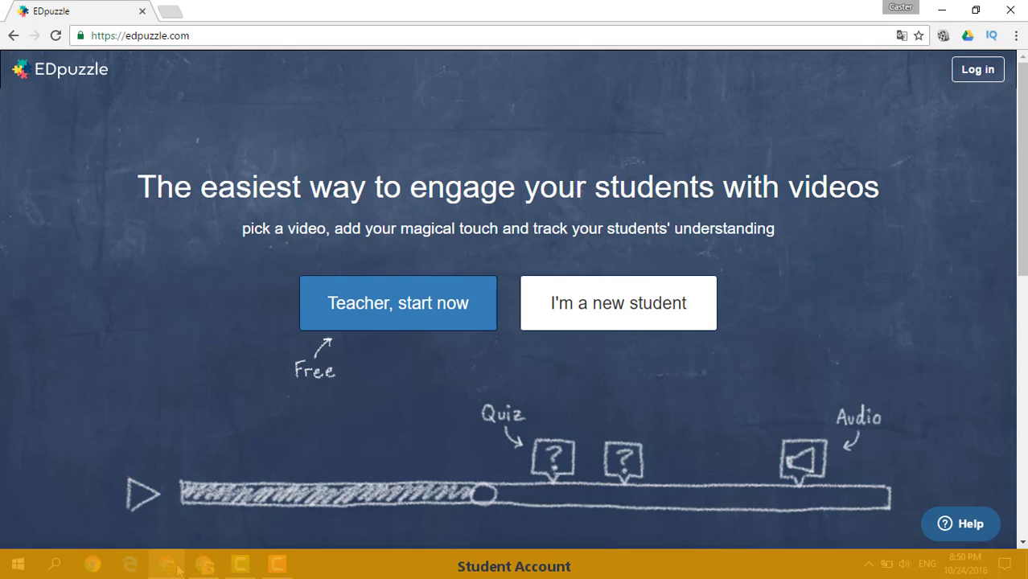
In the teacher's browser window, log in to EDpuzzle as a teacher with the existing Google account.
click(204, 566)
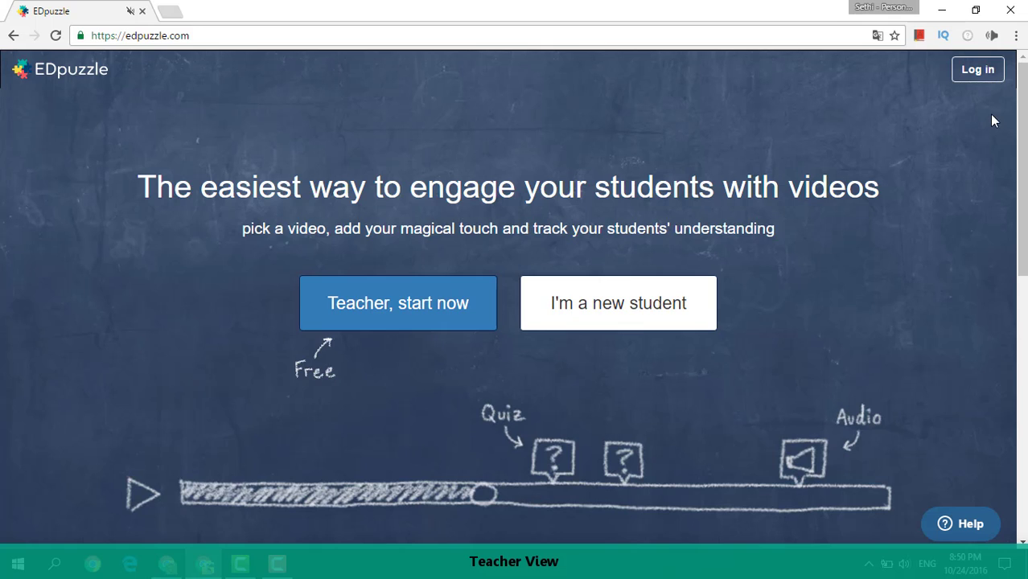
click(983, 70)
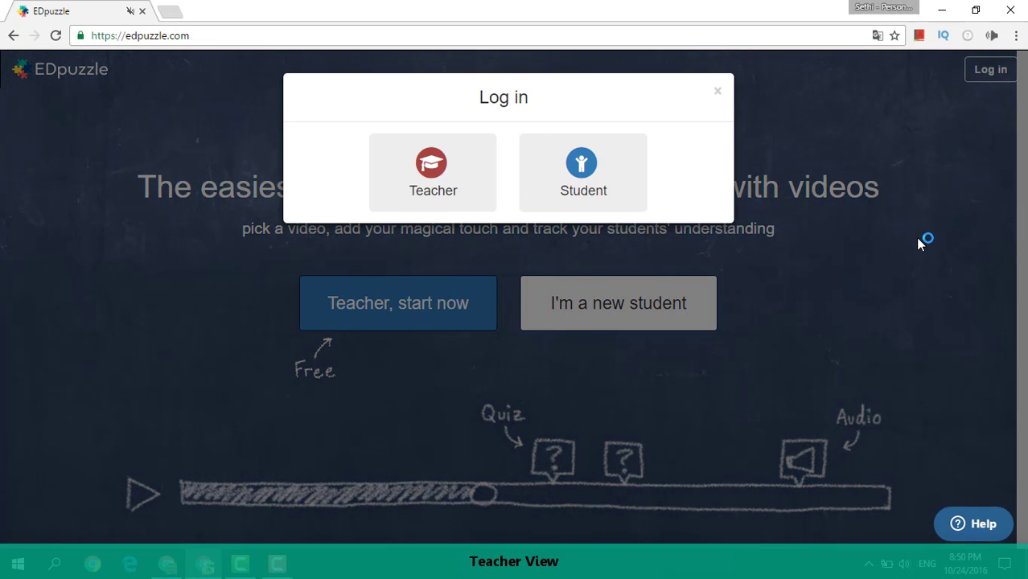
click(432, 176)
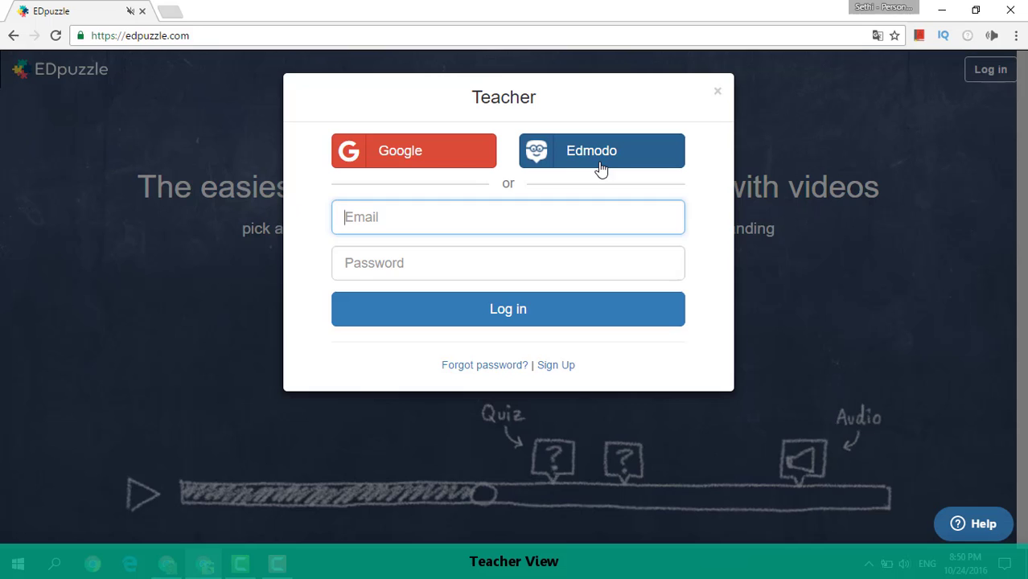
click(435, 154)
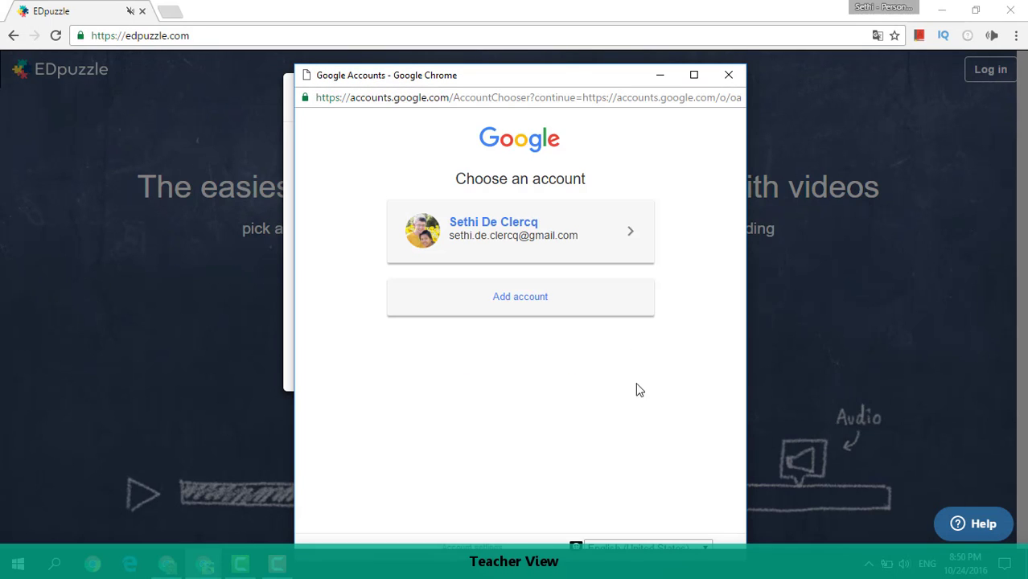
click(527, 244)
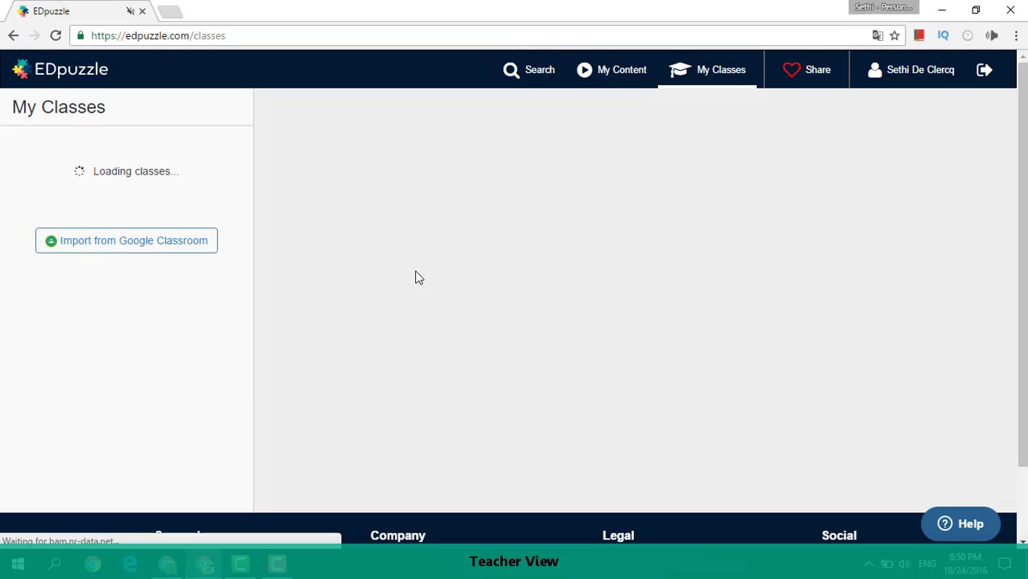
Switch to the student's browser window and log in to EDpuzzle as a student through Google.
click(167, 565)
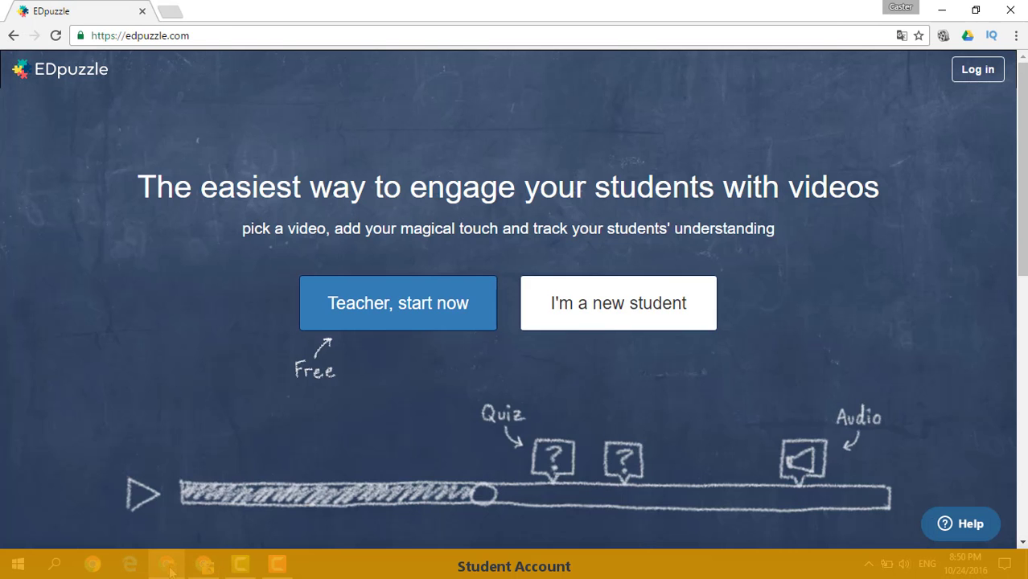
click(988, 71)
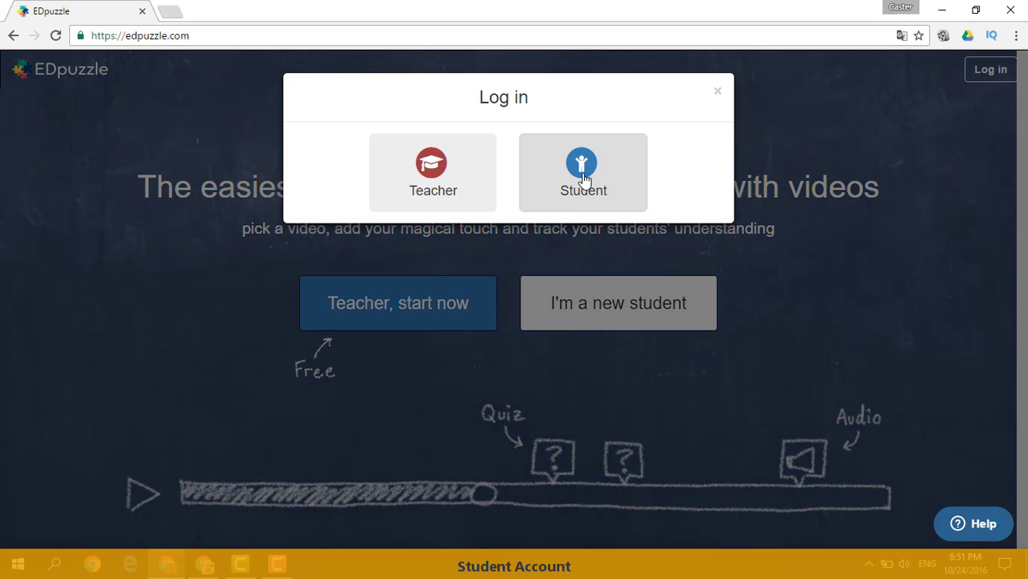
click(581, 193)
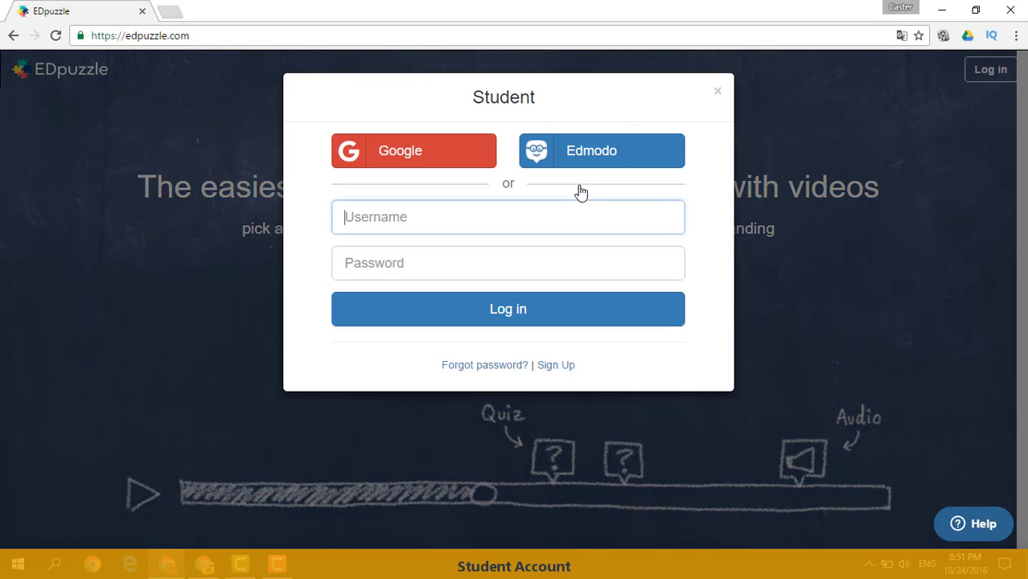
click(427, 162)
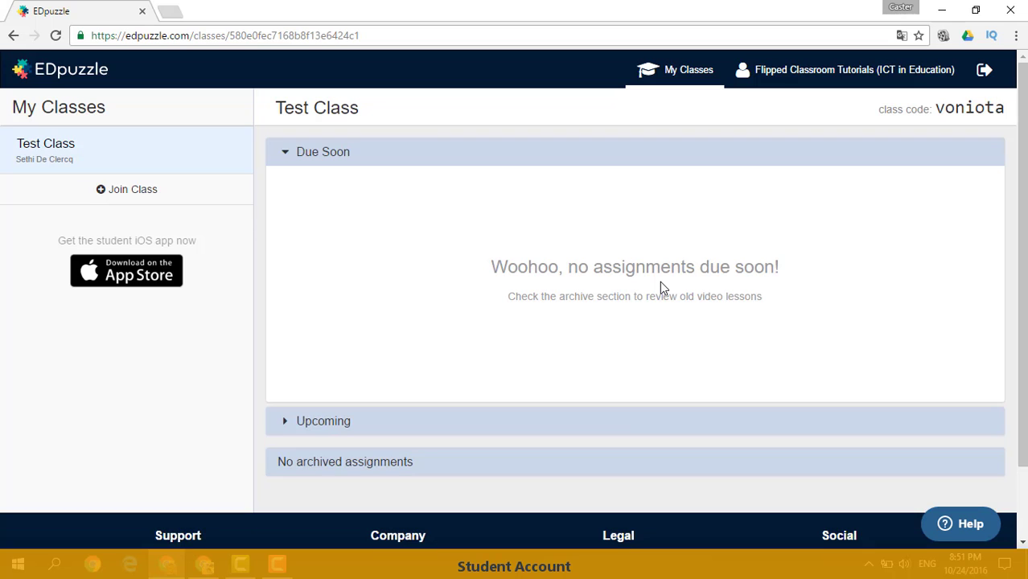
Return to the teacher's window, add a class named "Flipped Classroom Channel" and dismiss the invitation hints.
click(207, 567)
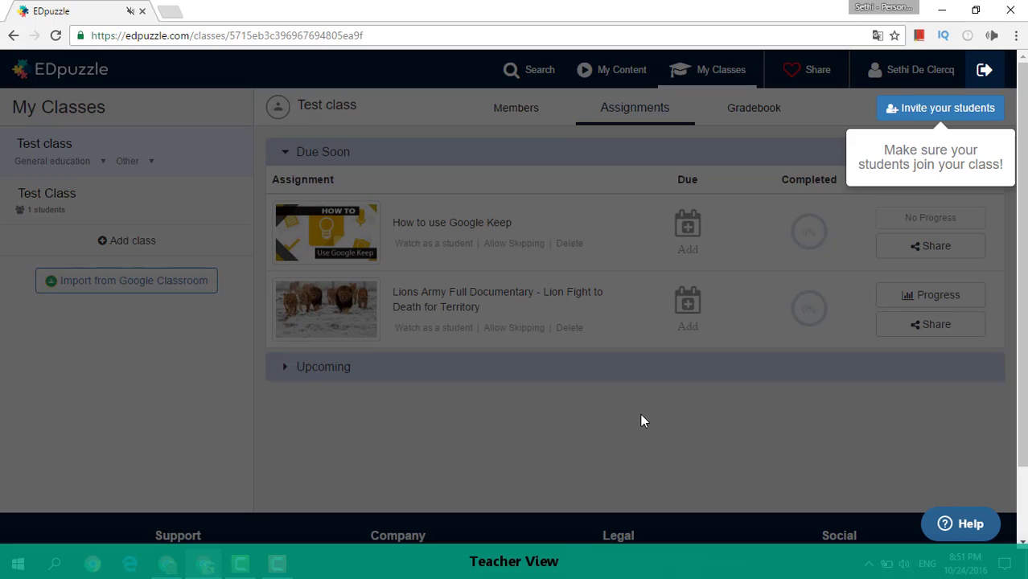
click(686, 409)
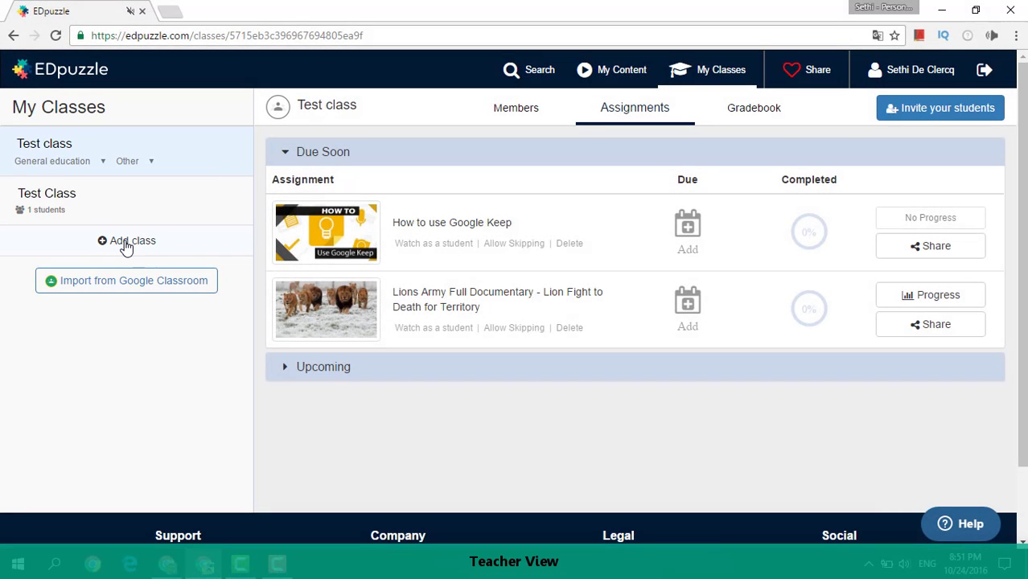
click(125, 243)
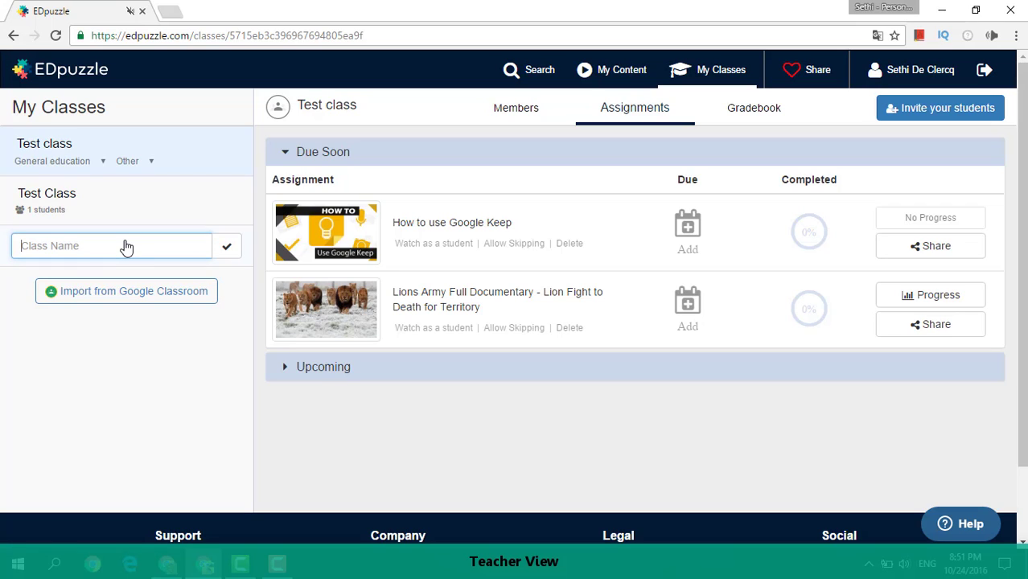
text(Flipped Classroom Channel)
click(225, 247)
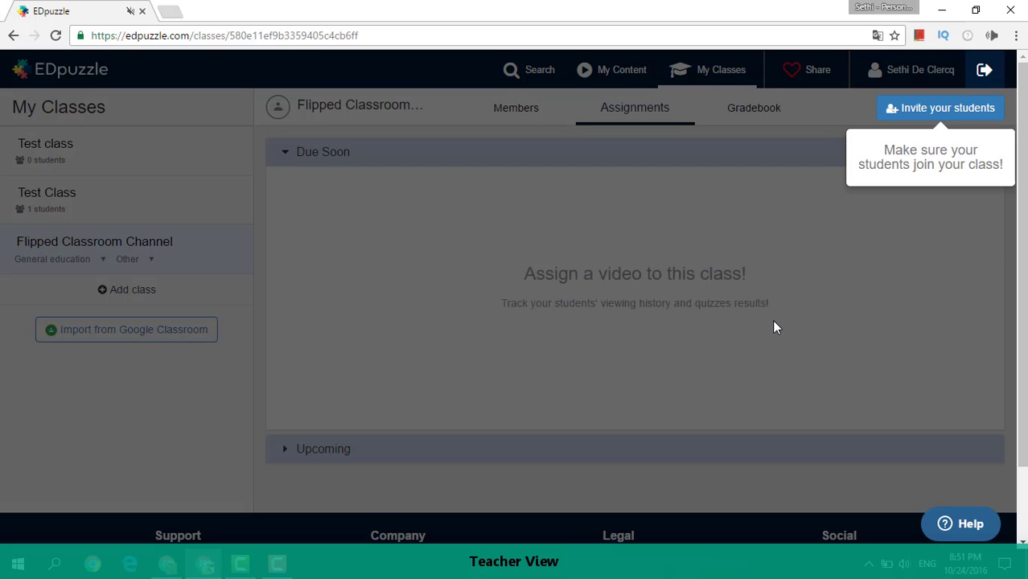
click(773, 322)
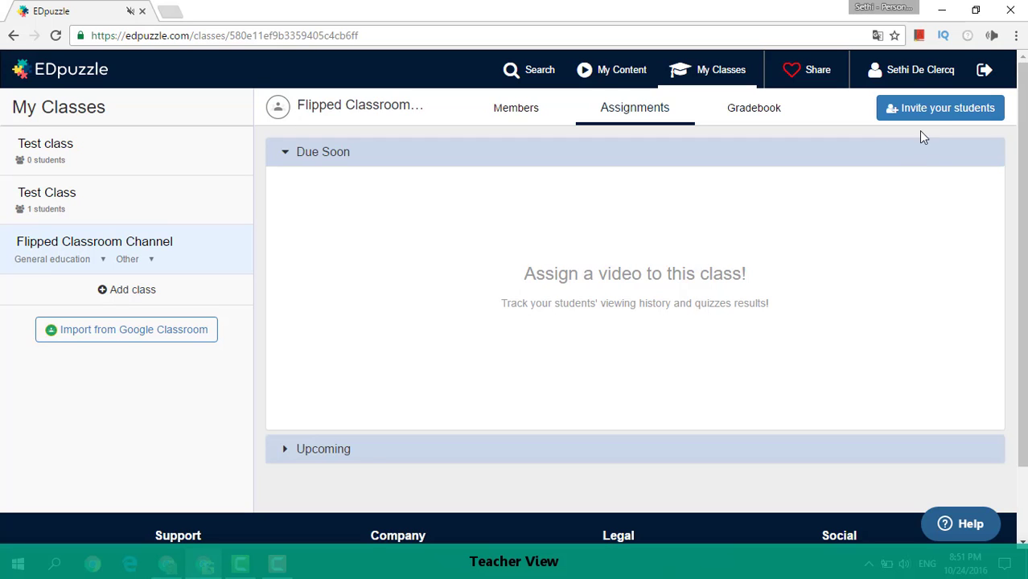
Bring up the student invitation options for the new class and copy its join link.
click(937, 113)
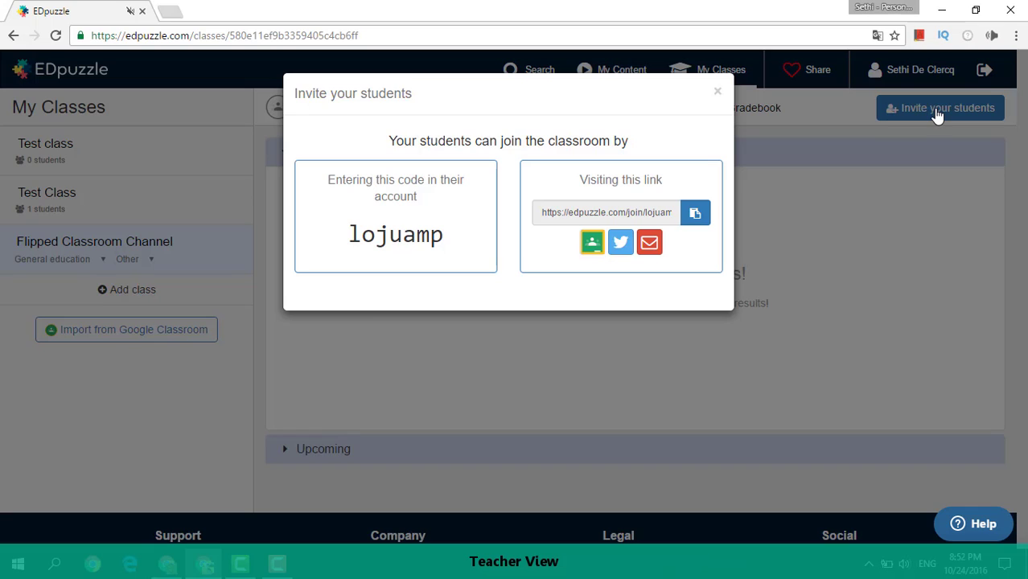
double_click(400, 236)
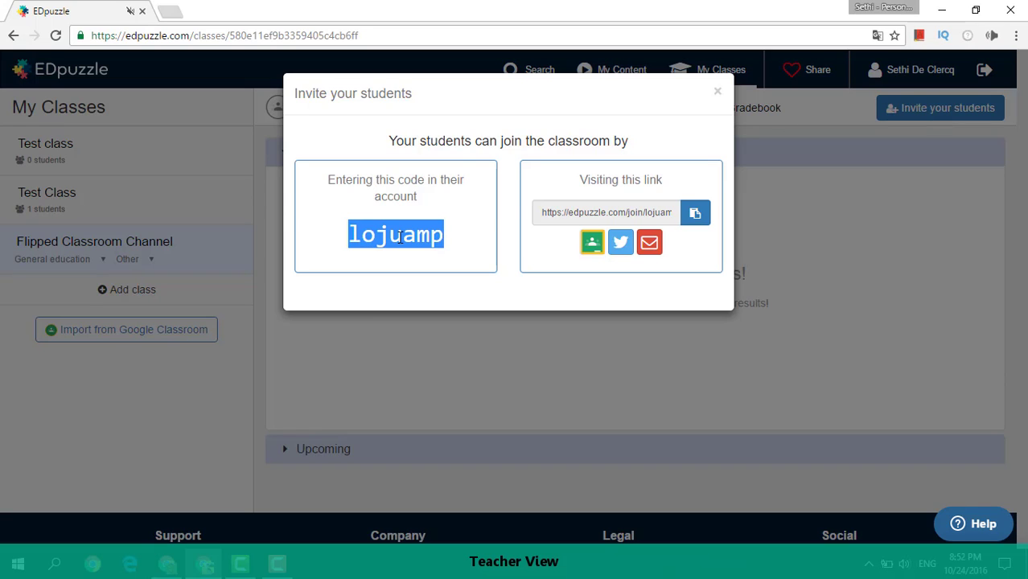
click(451, 262)
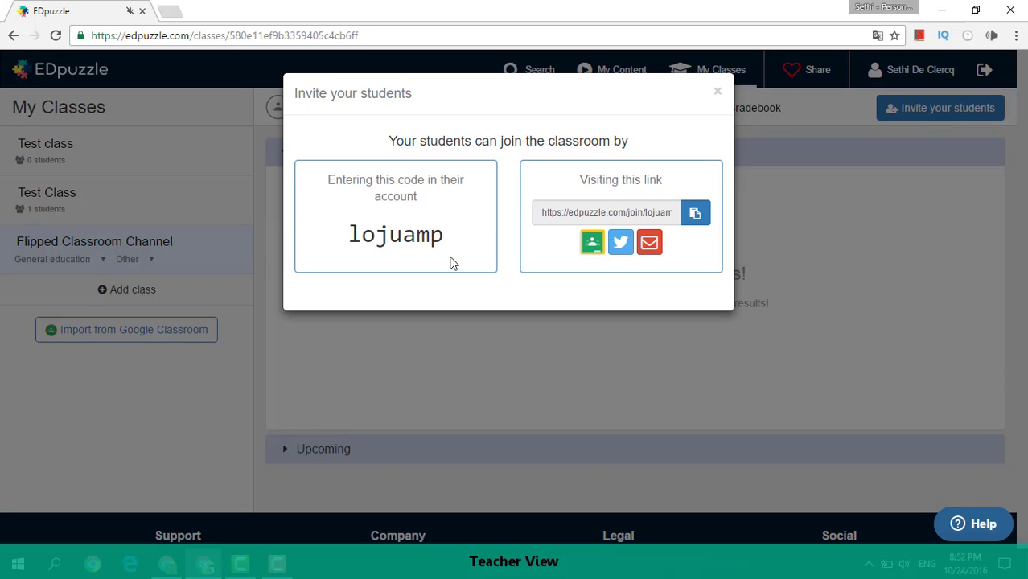
click(608, 212)
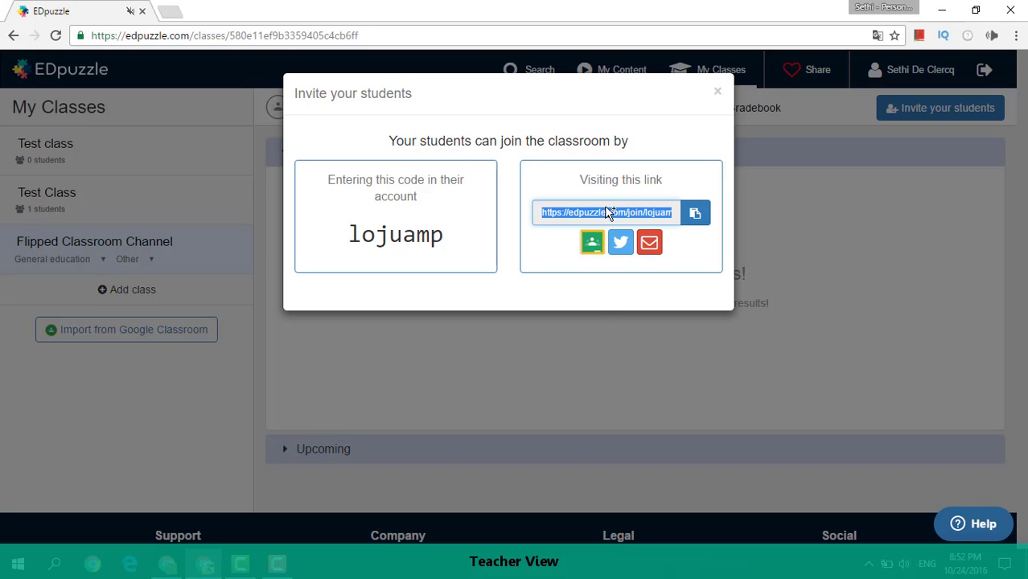
right_click(608, 212)
click(634, 215)
click(692, 215)
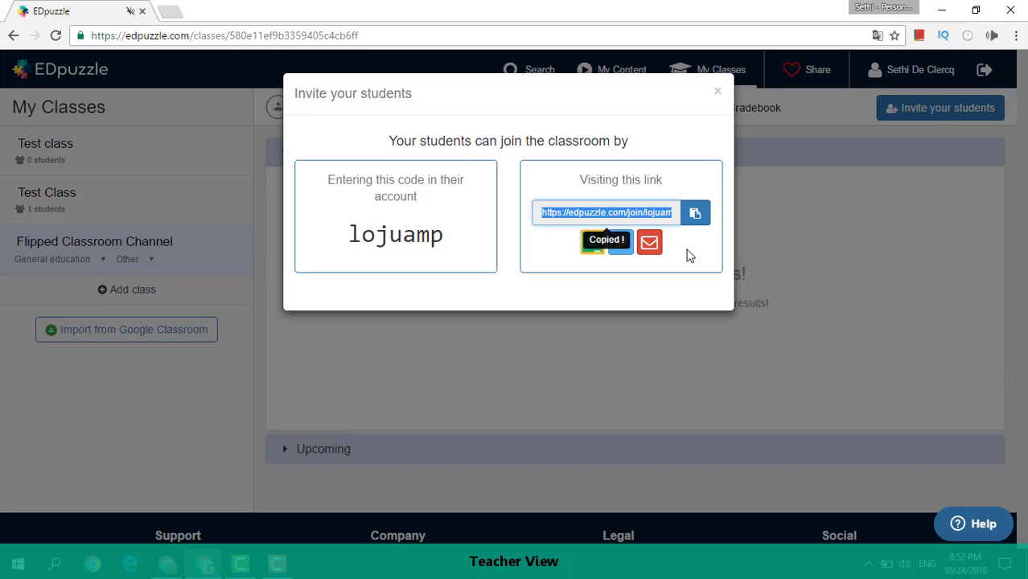
Switch to the student's window and go to the copied class join link.
click(174, 569)
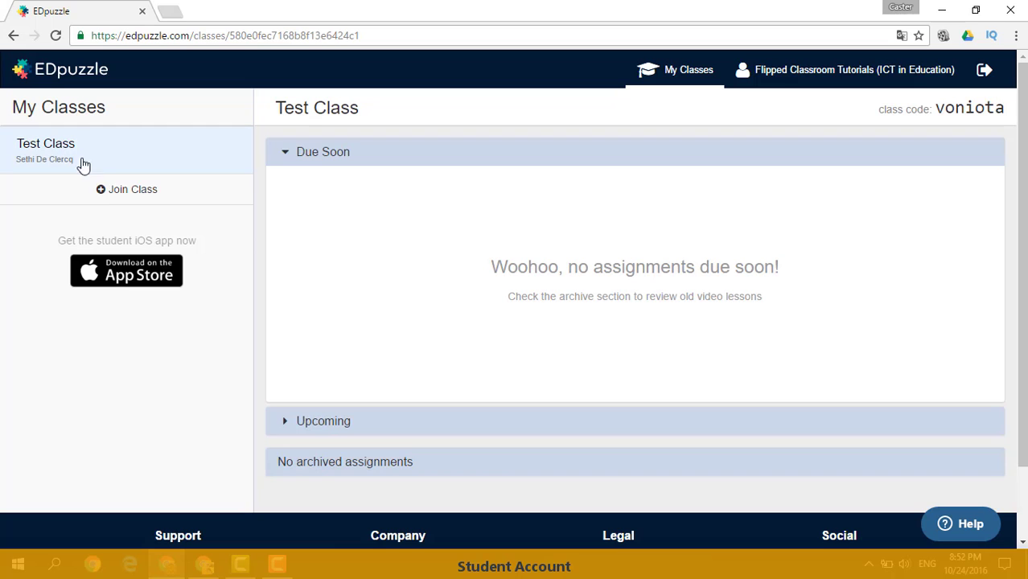
click(124, 193)
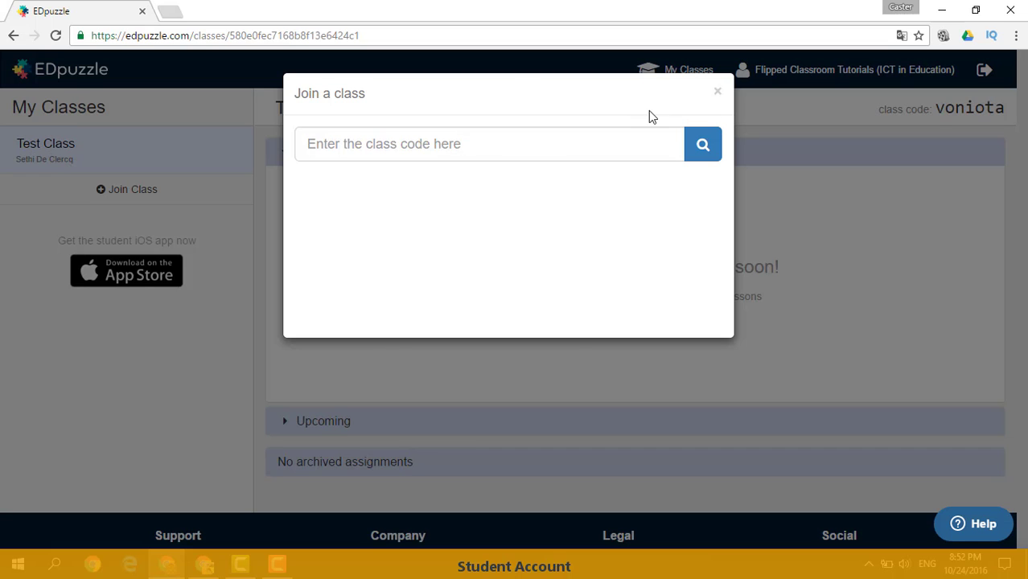
click(716, 96)
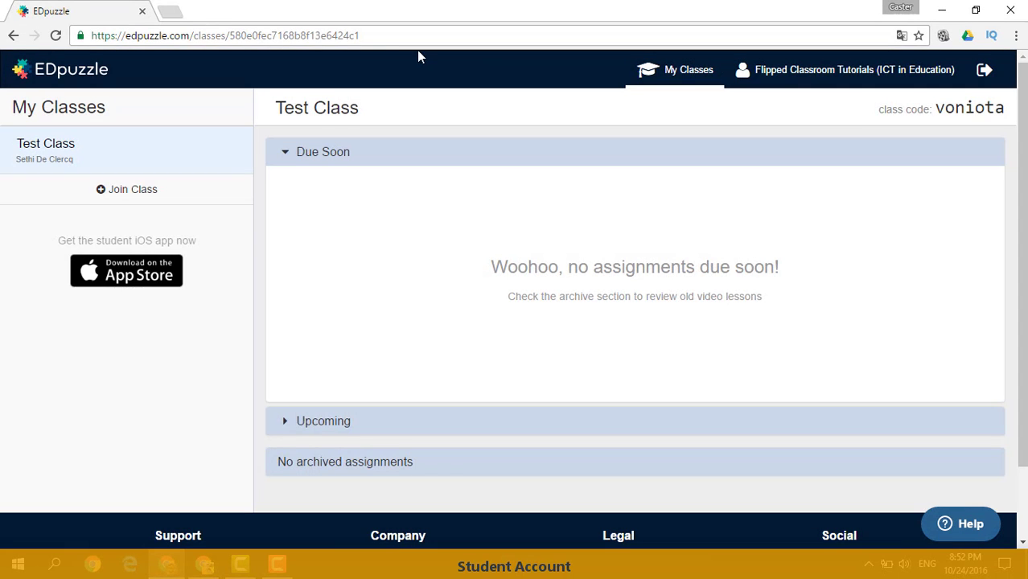
click(374, 36)
right_click(374, 35)
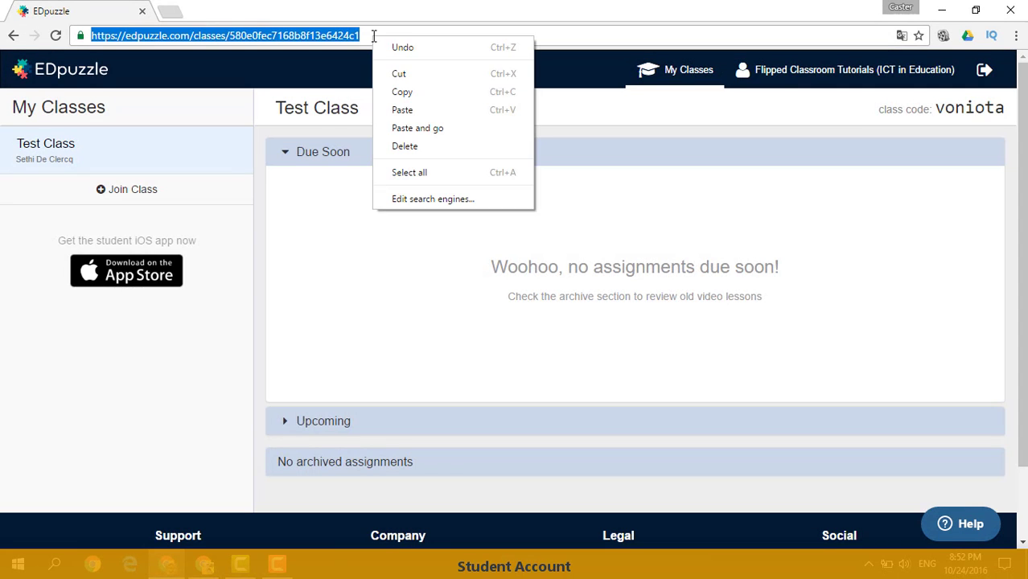
click(415, 108)
key(Return)
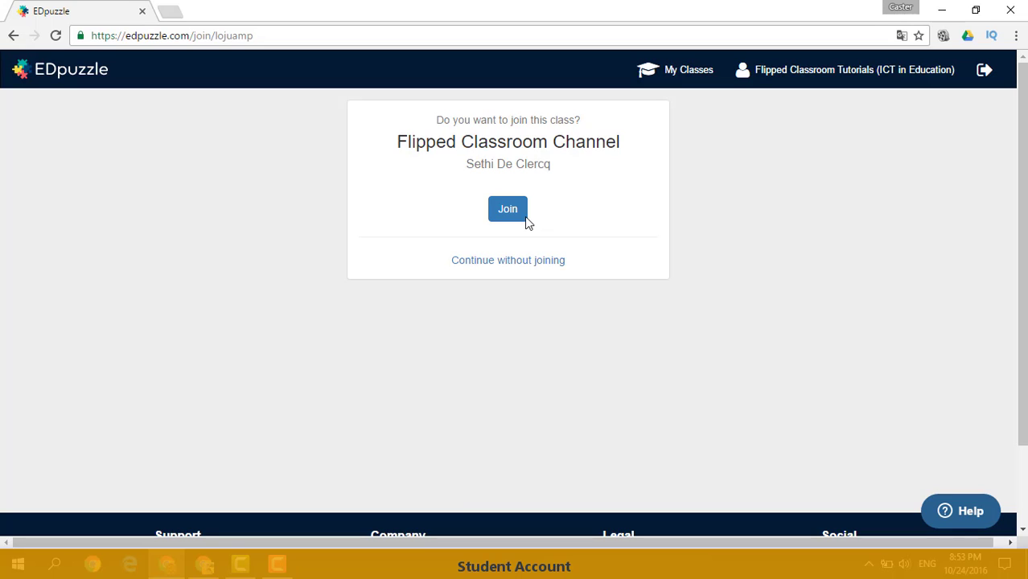
Join the Flipped Classroom Channel class as the student and check its upcoming and due-soon assignments.
click(502, 216)
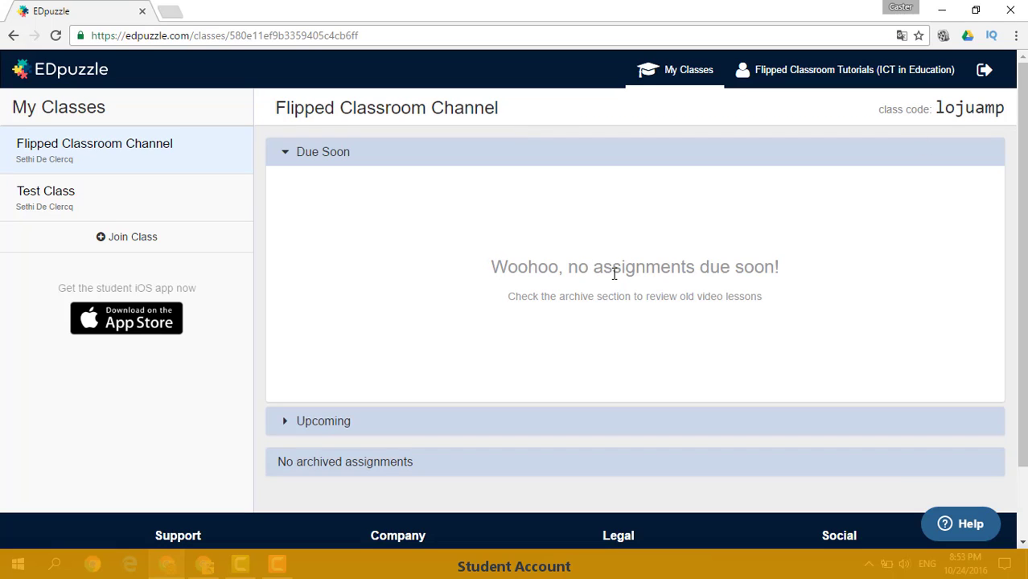
click(320, 424)
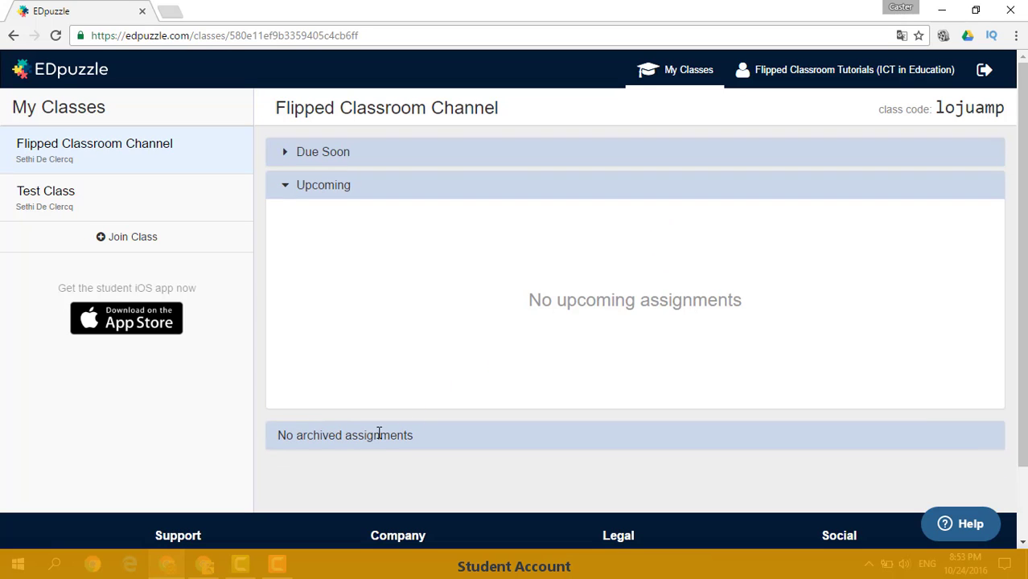
click(344, 160)
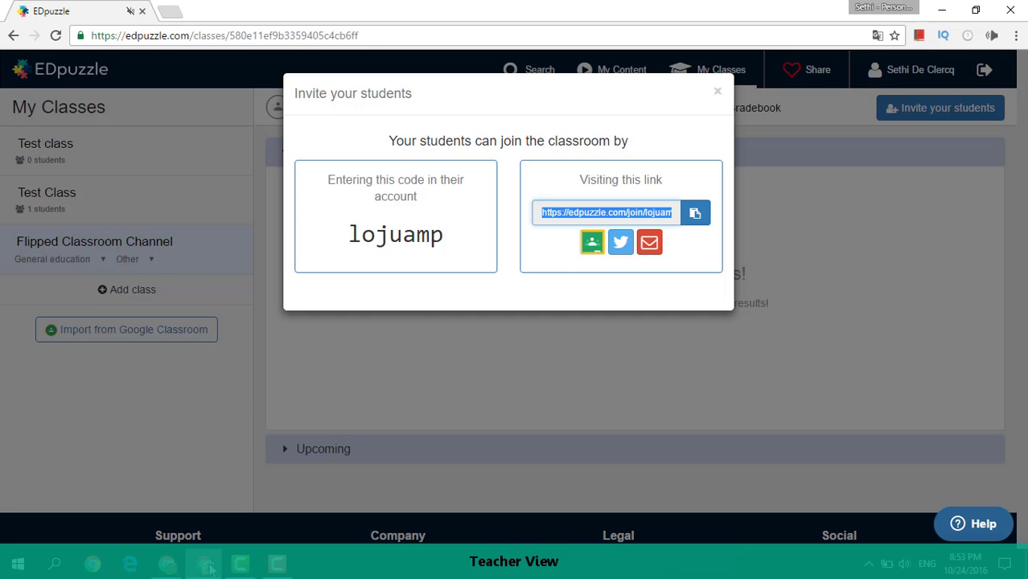
Back in the teacher's window, close the invitation dialog and start creating a new video from the teacher's own content.
click(714, 92)
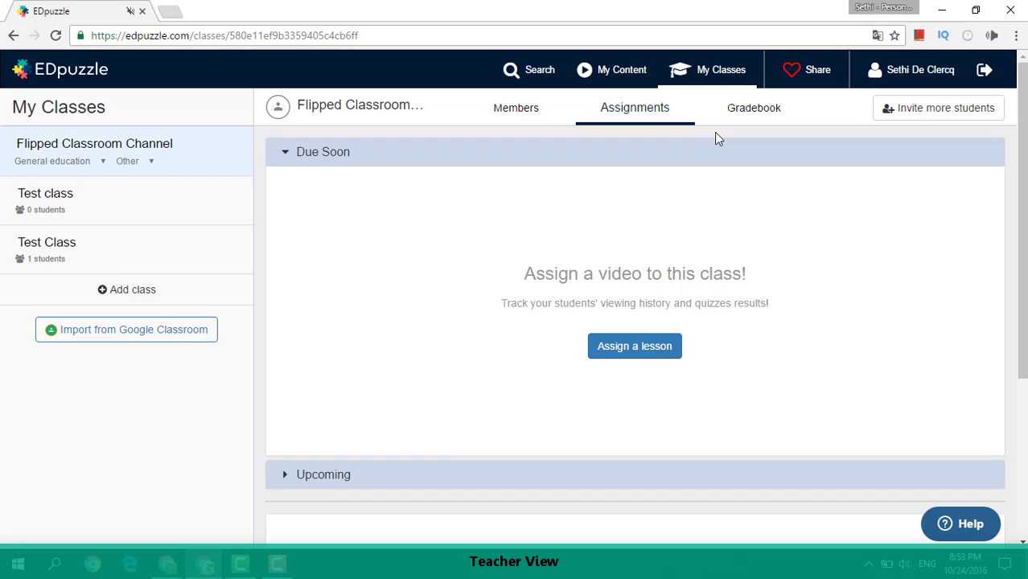
click(616, 80)
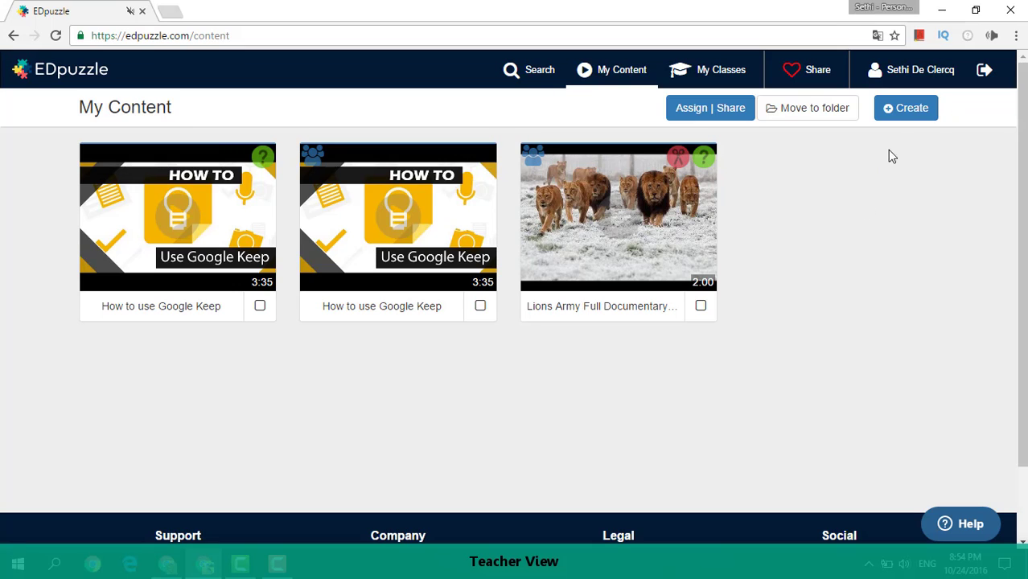
click(904, 111)
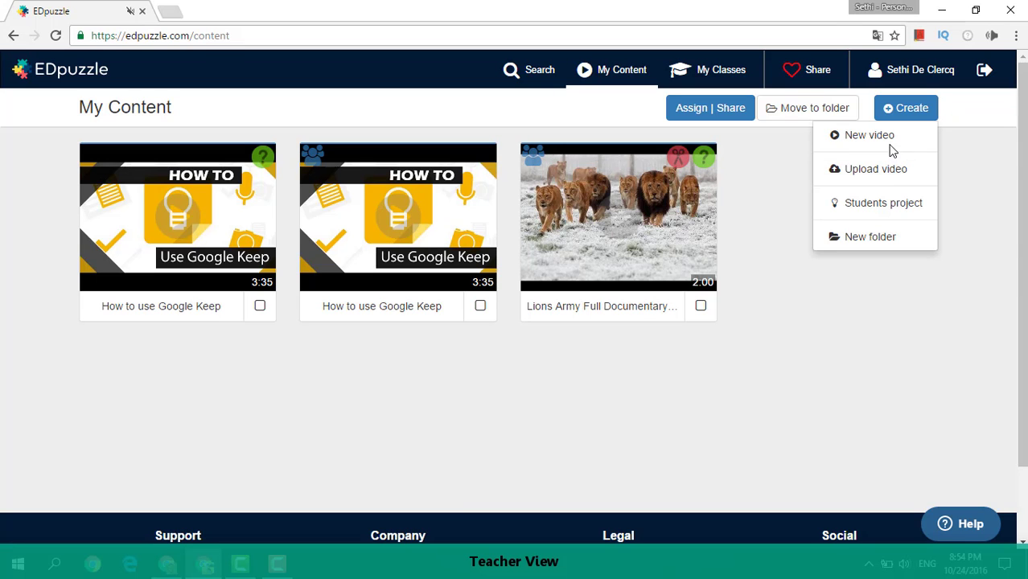
click(890, 142)
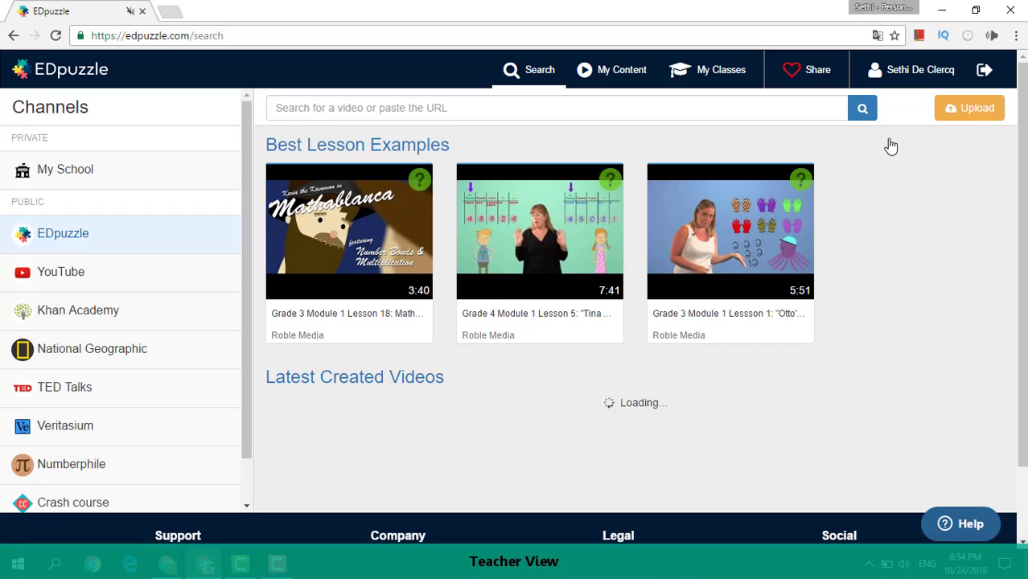
mouse_move(413, 220)
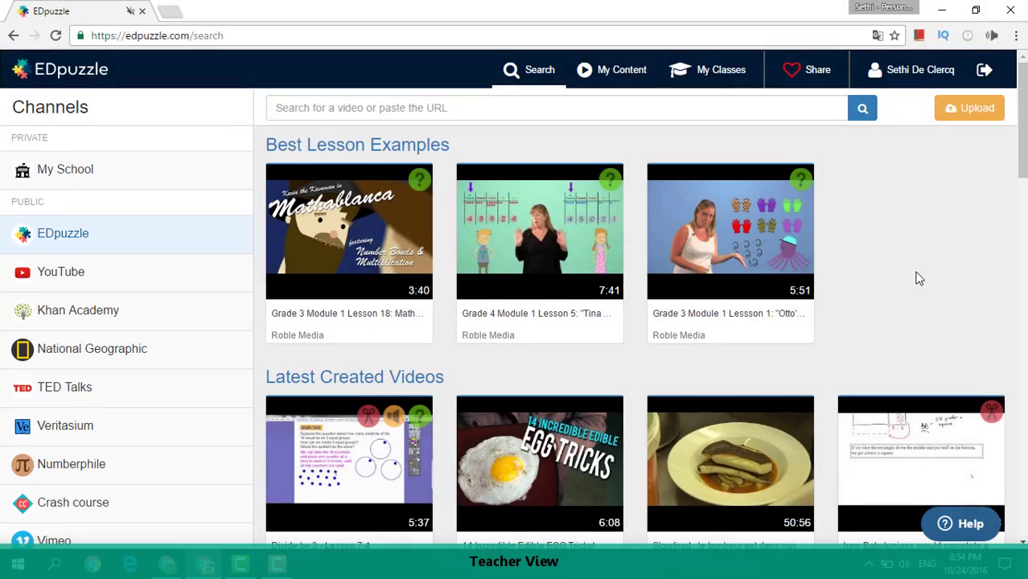
Search the YouTube channel for "New Forms Flipped classroom".
scroll(920, 278, down, 10)
scroll(919, 278, up, 10)
click(79, 280)
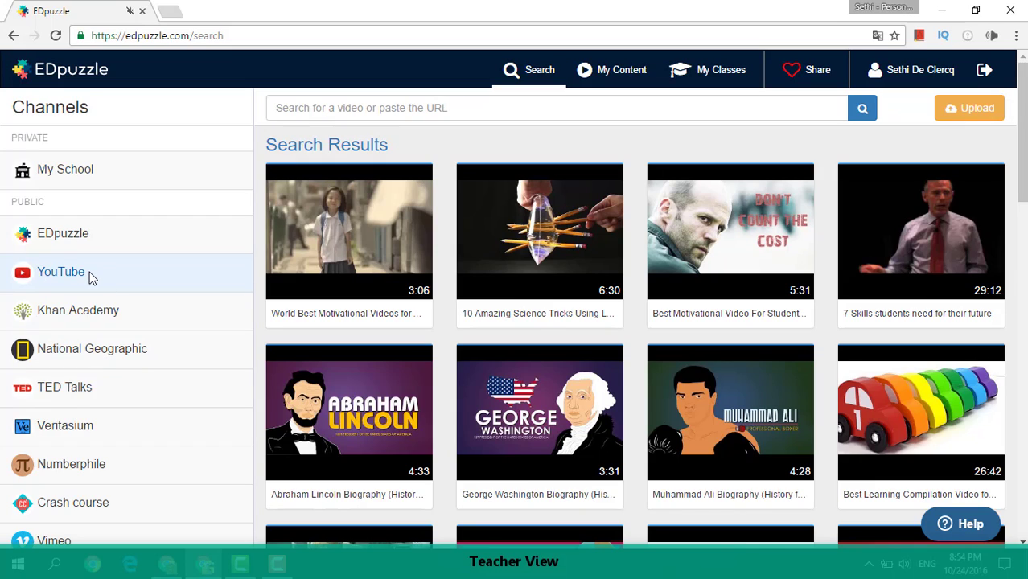
click(320, 110)
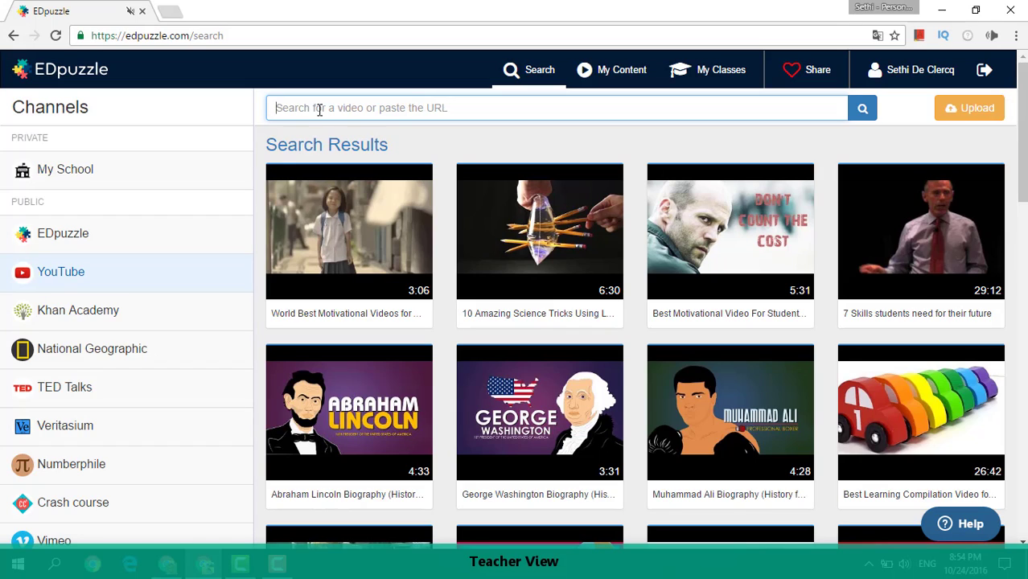
text(New Forms)
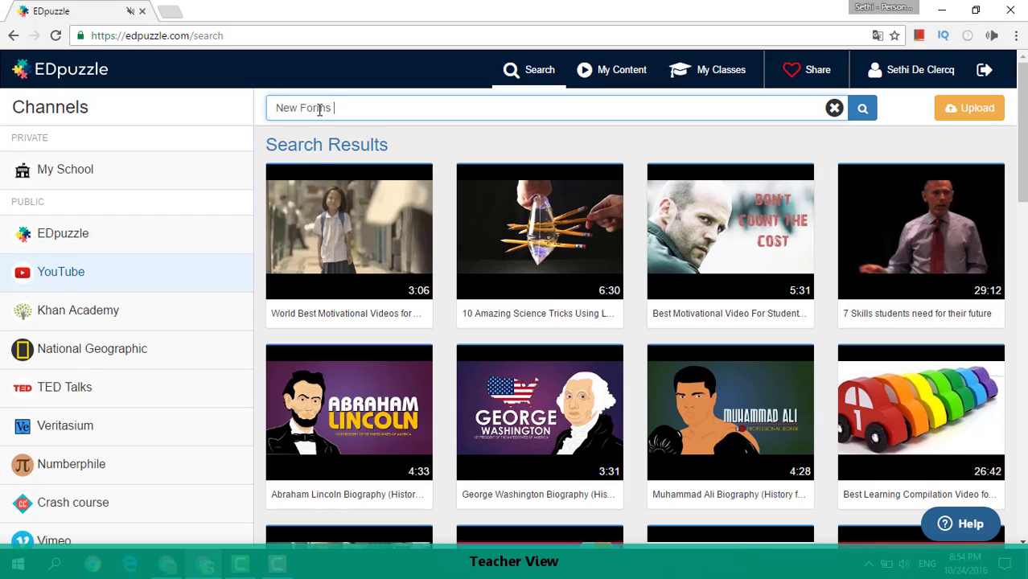
text( Flipped classroom)
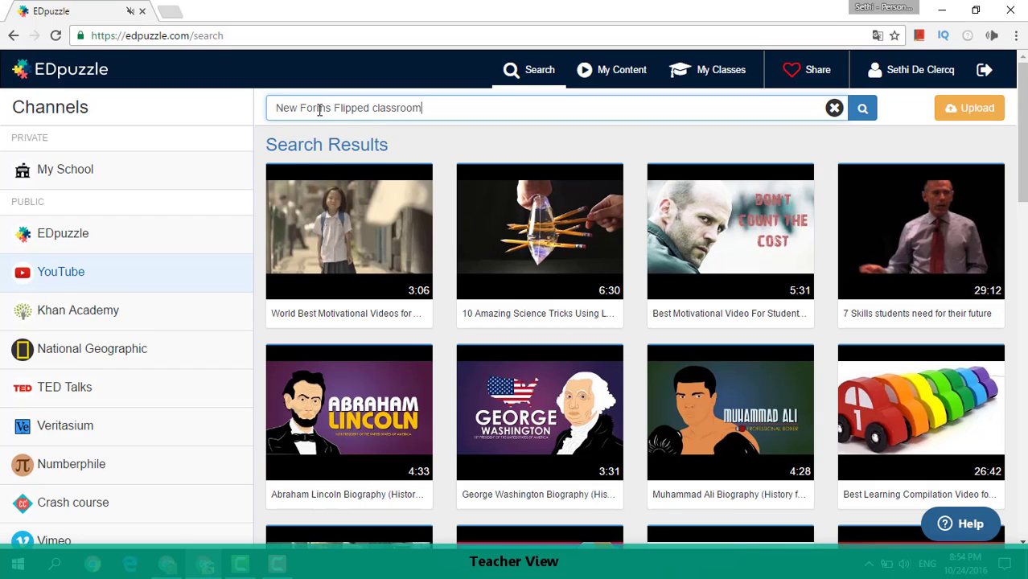
key(Return)
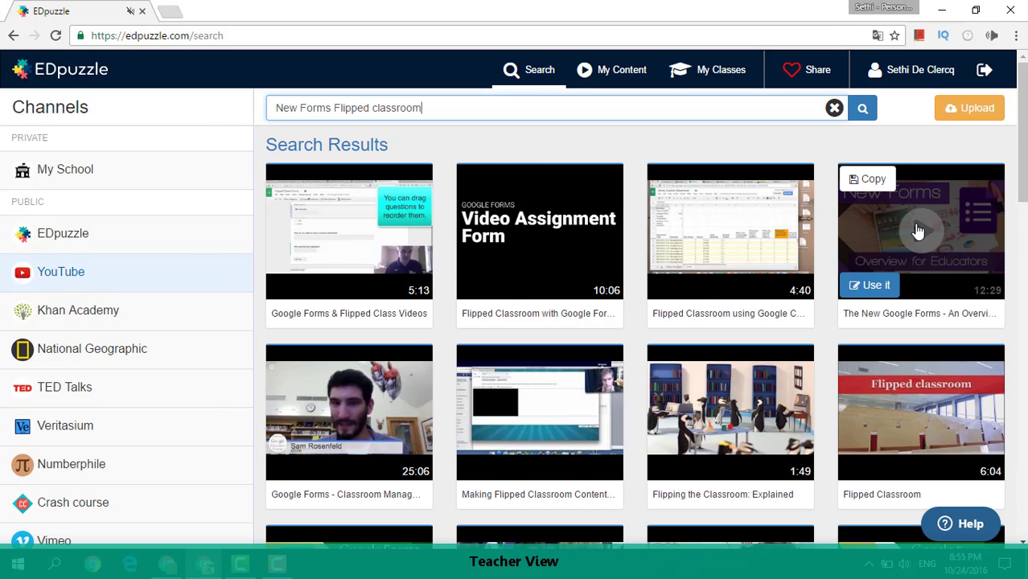
Preview the video "The New Google Forms - An Overview for Educators 2016" briefly and use it for the lesson.
click(913, 230)
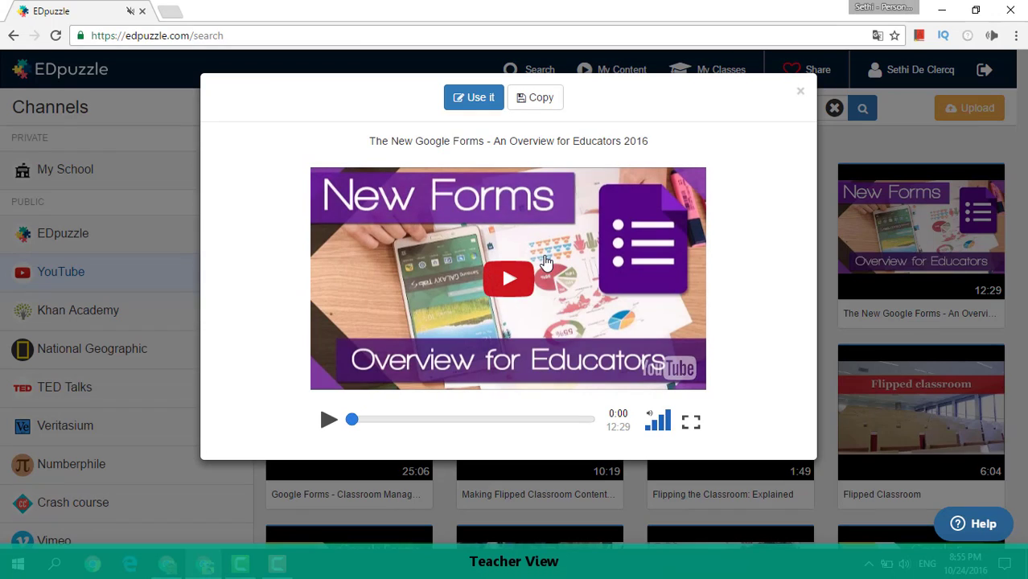
click(510, 282)
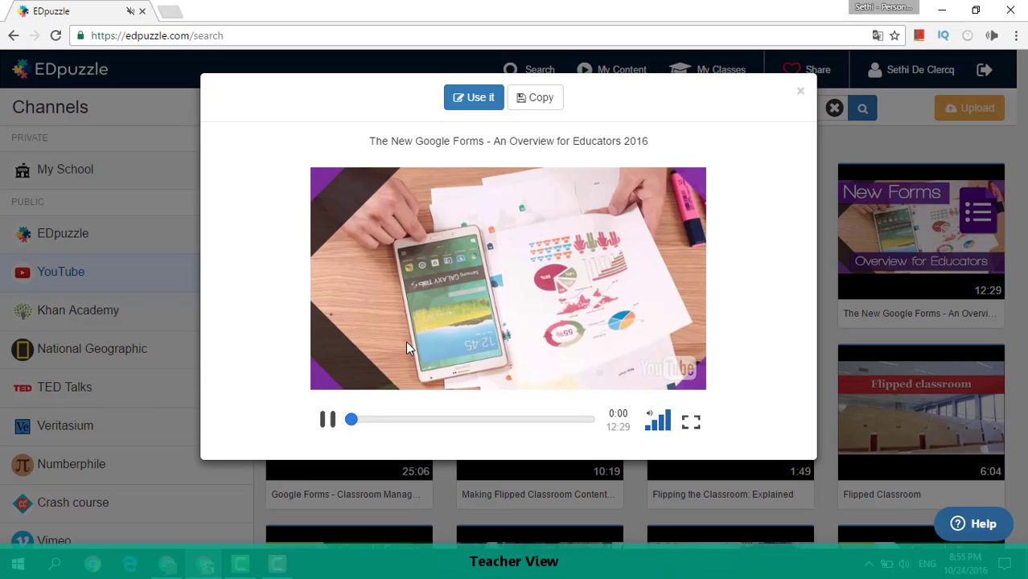
click(449, 319)
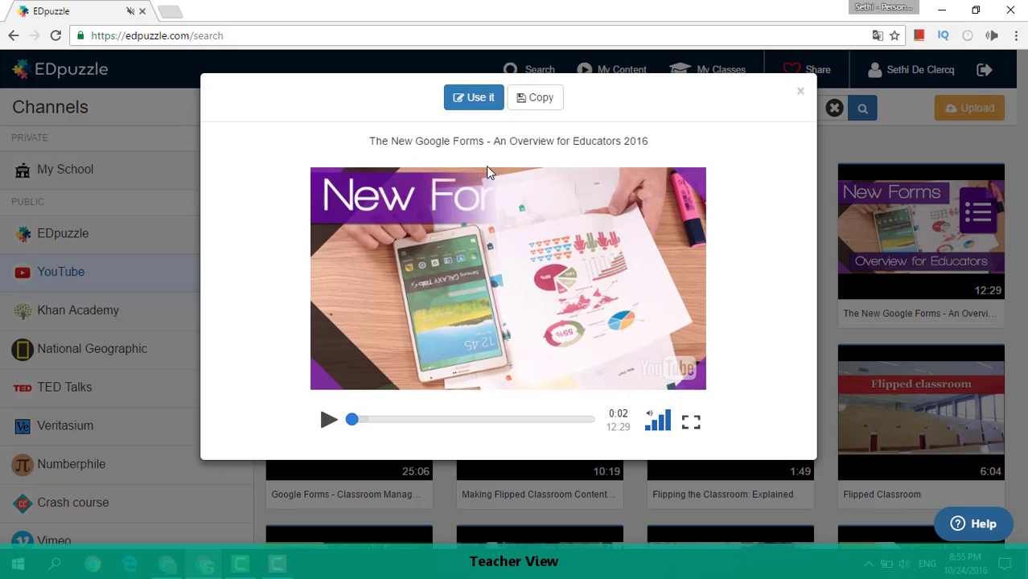
click(478, 107)
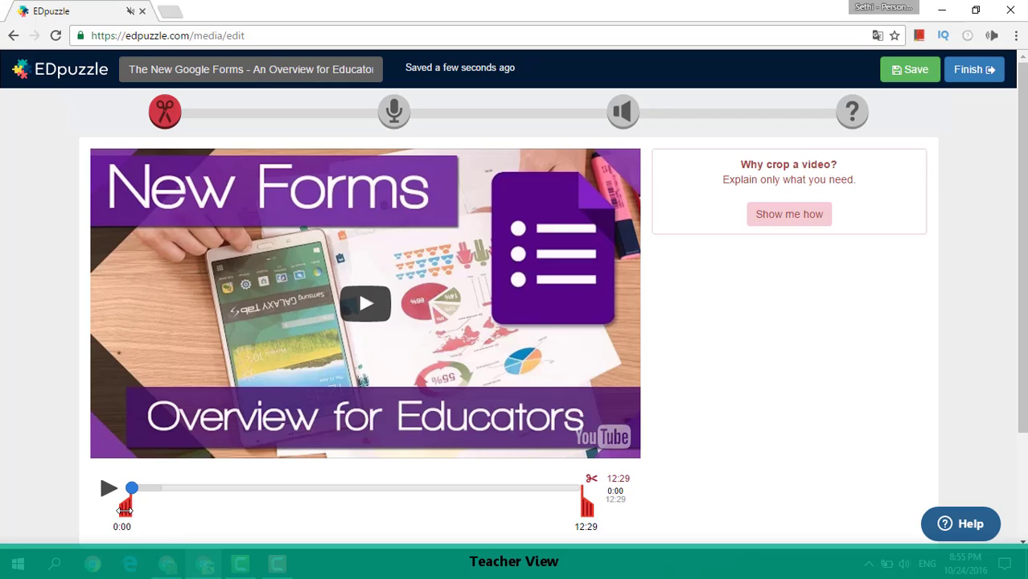
Crop the video to run from 02:26 to 07:59 and go on to the audio track stage.
drag(126, 509, 211, 509)
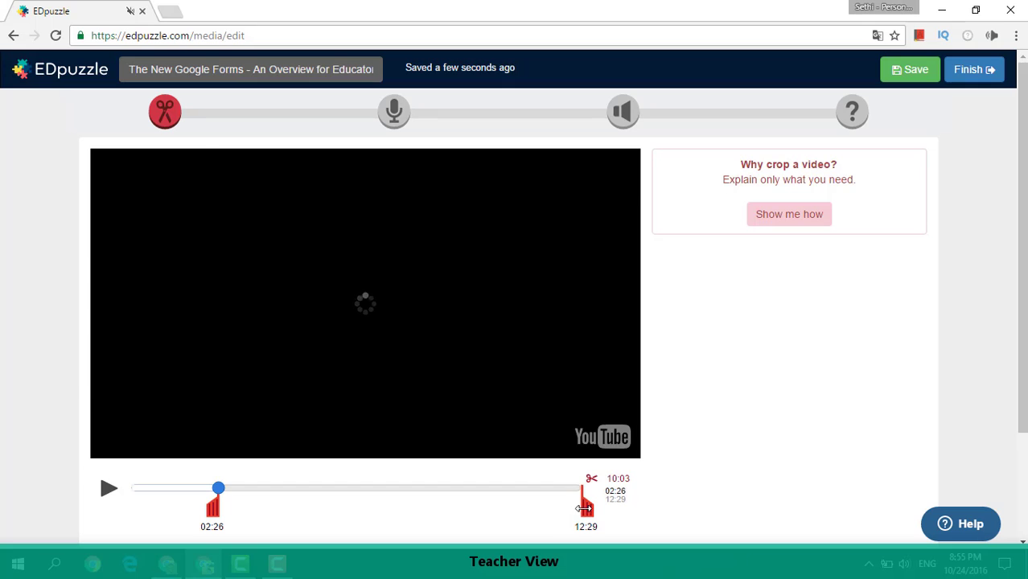
drag(586, 507, 427, 509)
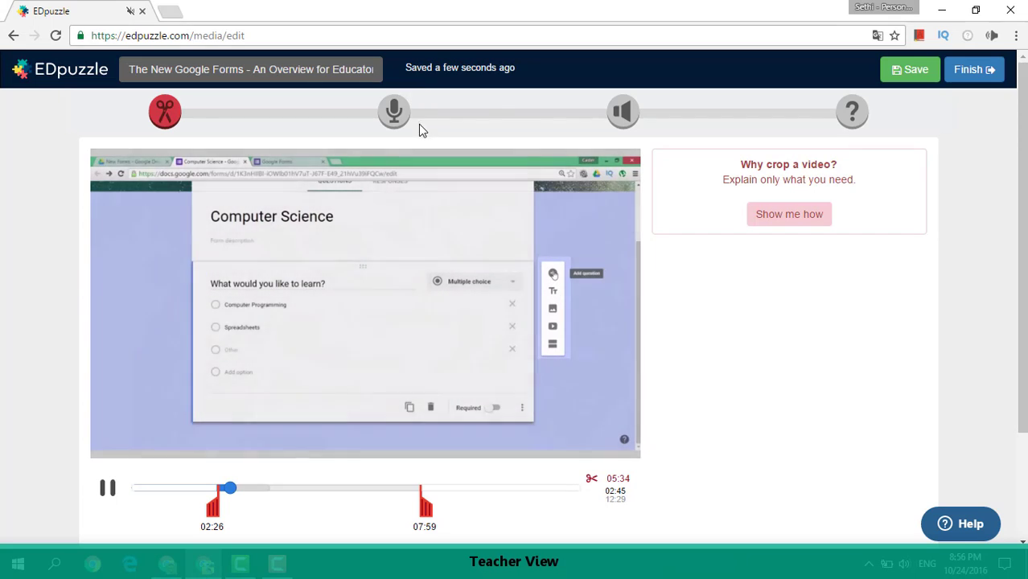
click(394, 113)
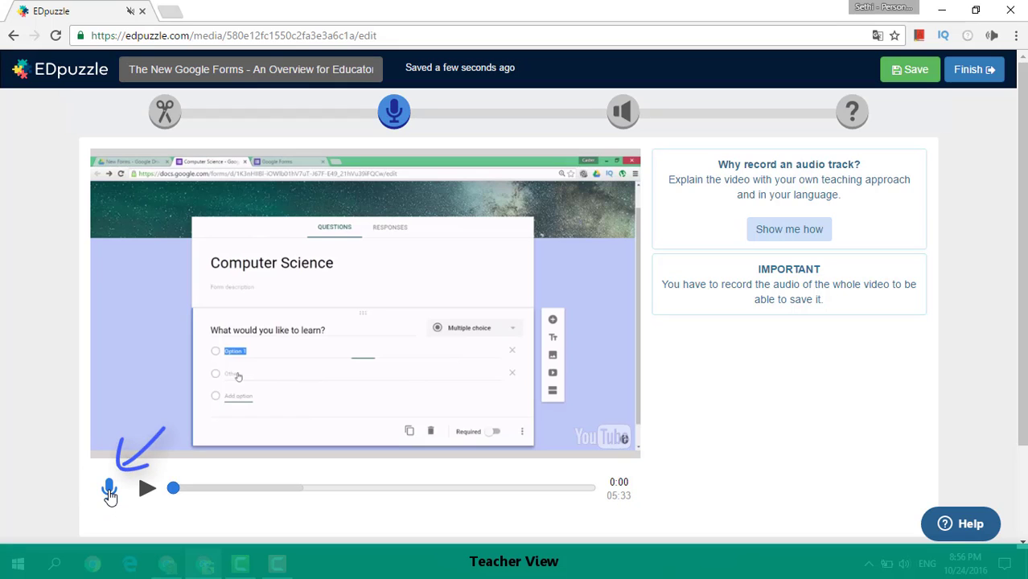
Record an audio note at 01:31 in the cropped video, allowing the site to use the microphone.
click(624, 115)
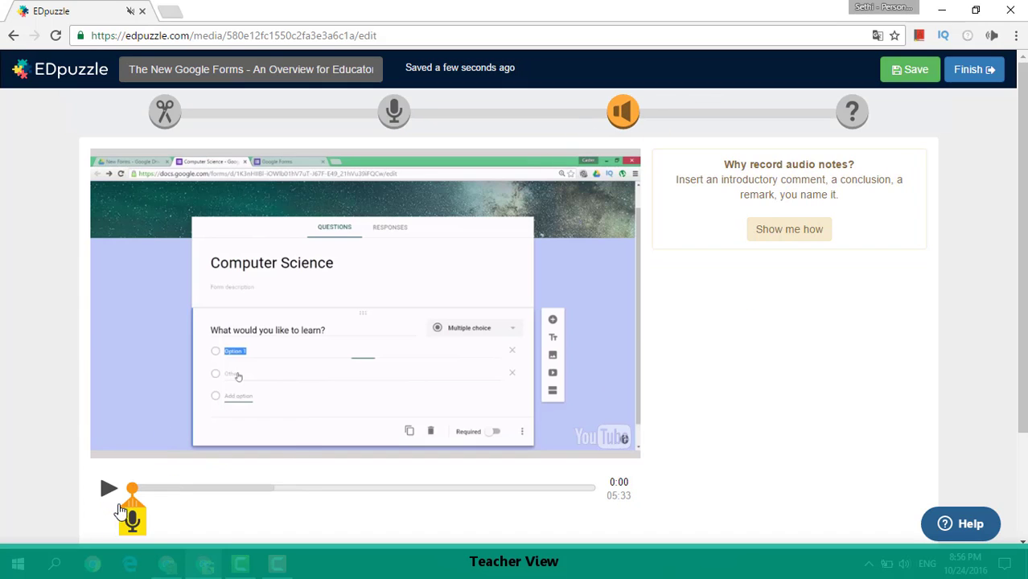
drag(125, 511, 308, 499)
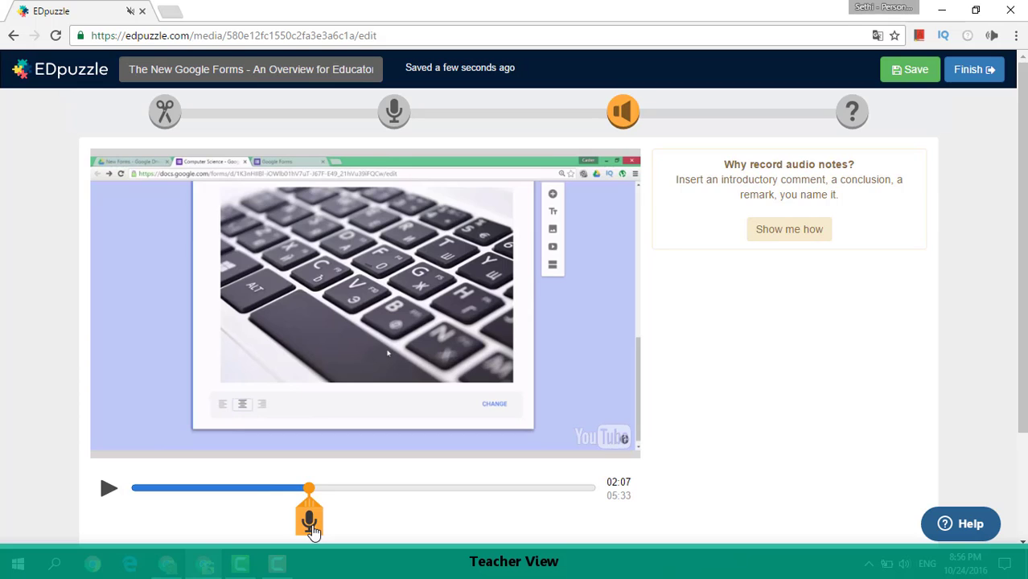
drag(309, 493, 259, 491)
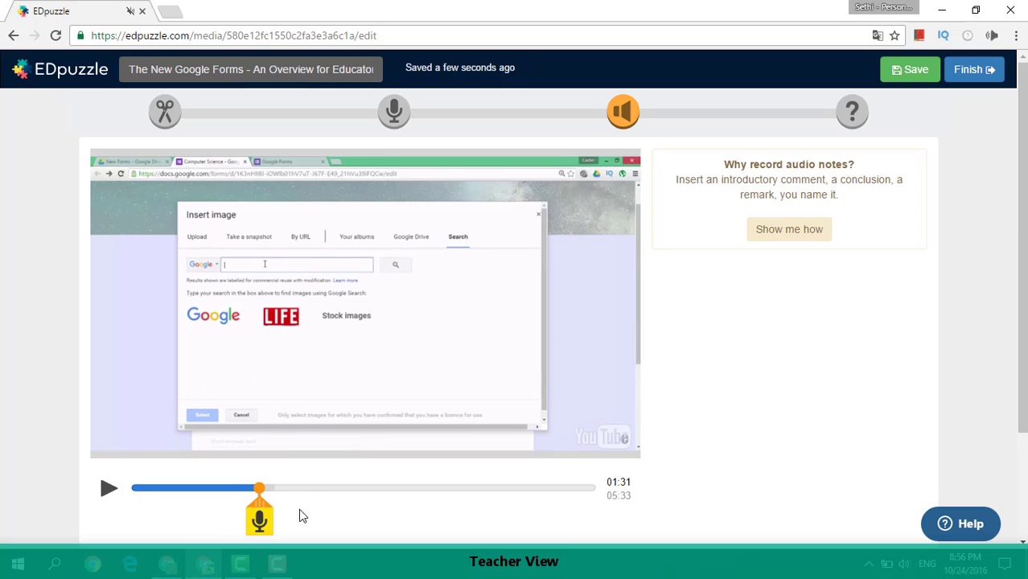
click(260, 521)
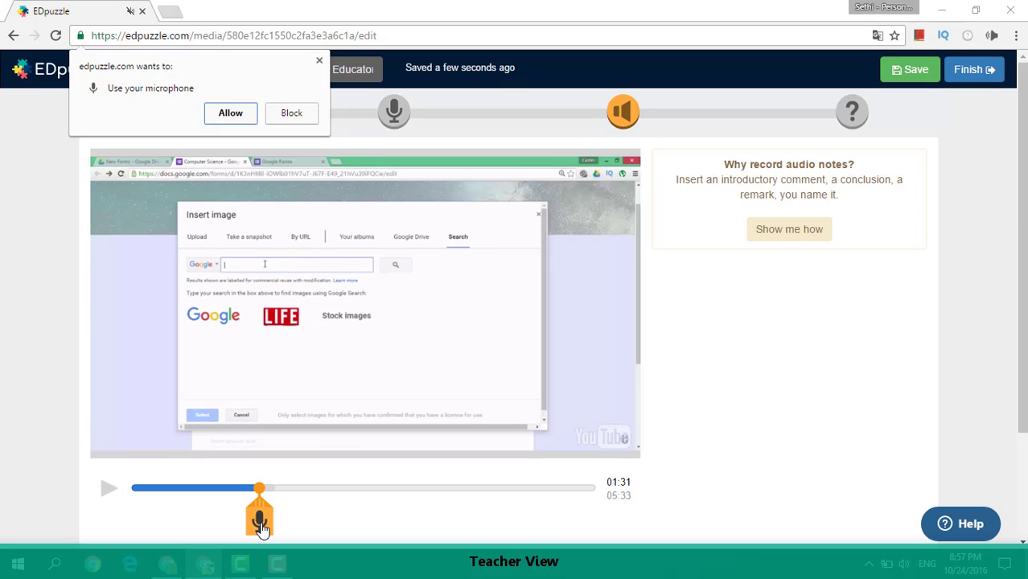
click(231, 114)
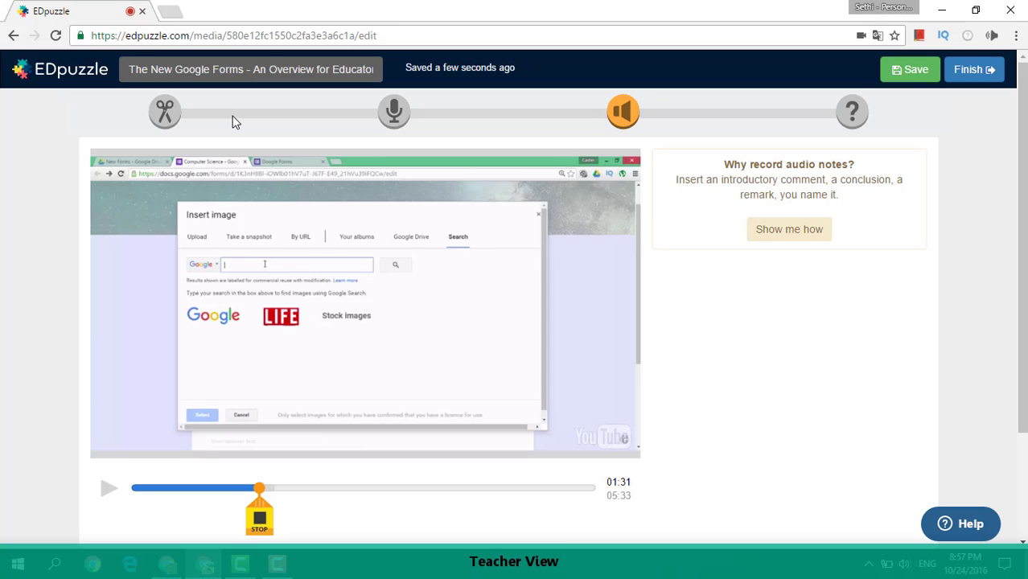
click(259, 520)
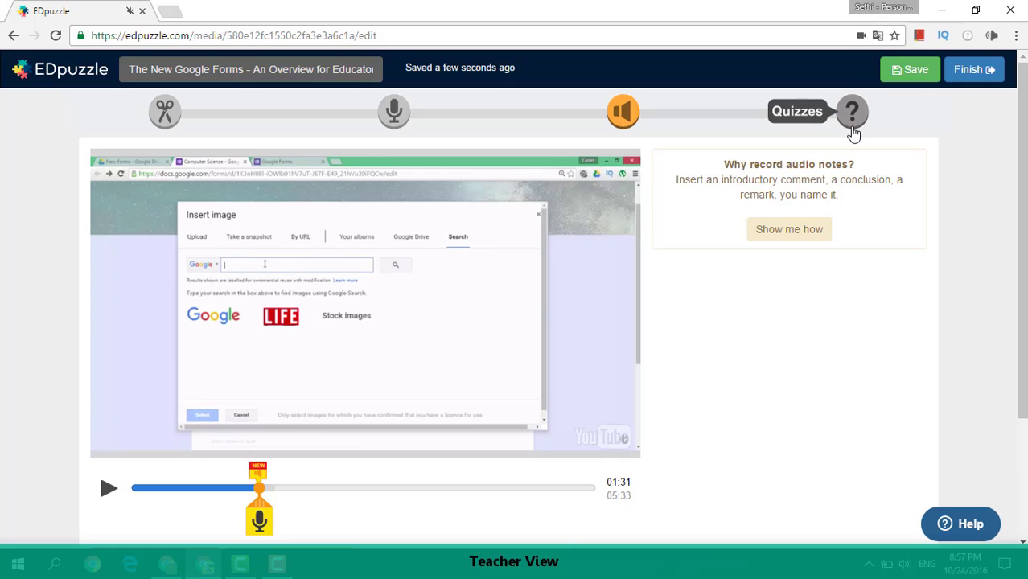
Add a quiz at 02:25 in the video, look through the question types and choose multiple choice.
click(852, 113)
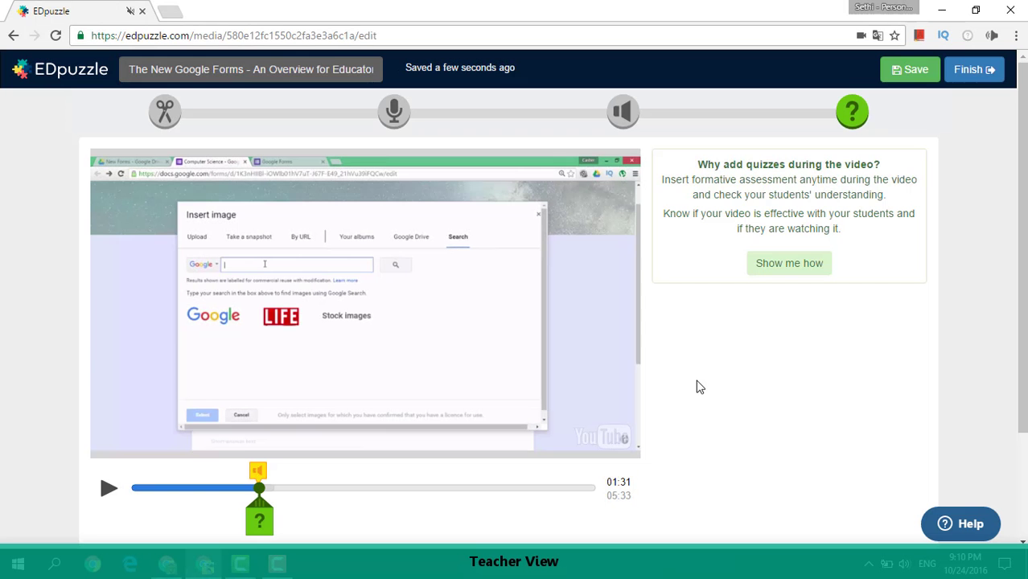
scroll(696, 387, down, 1)
drag(259, 451, 334, 449)
scroll(735, 341, up, 1)
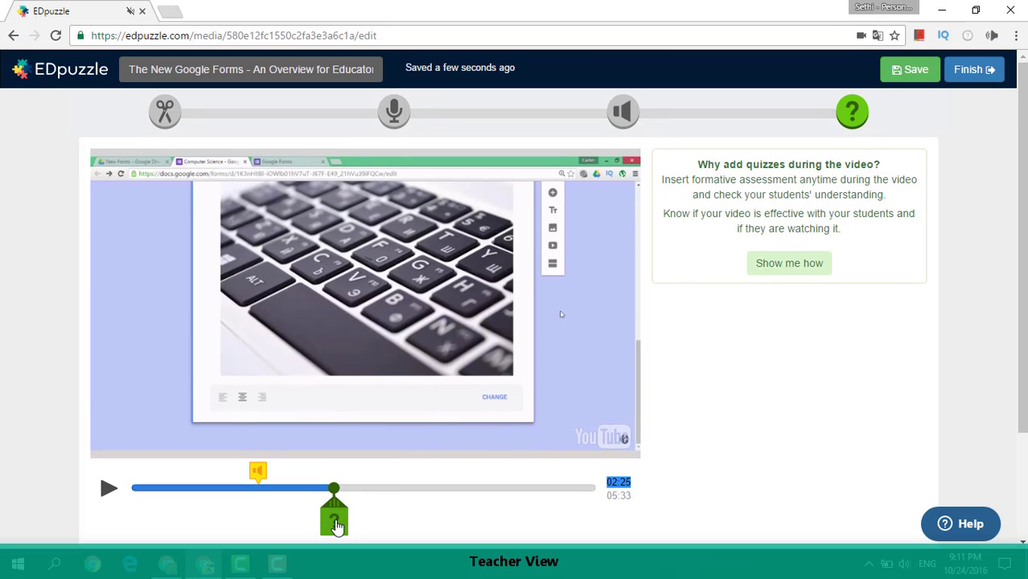
click(336, 527)
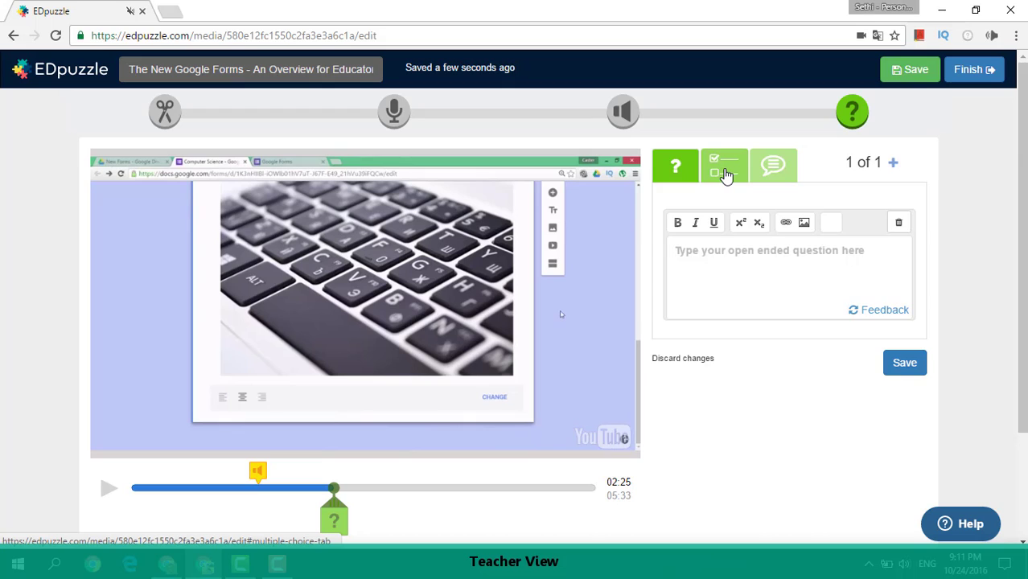
click(726, 176)
click(779, 168)
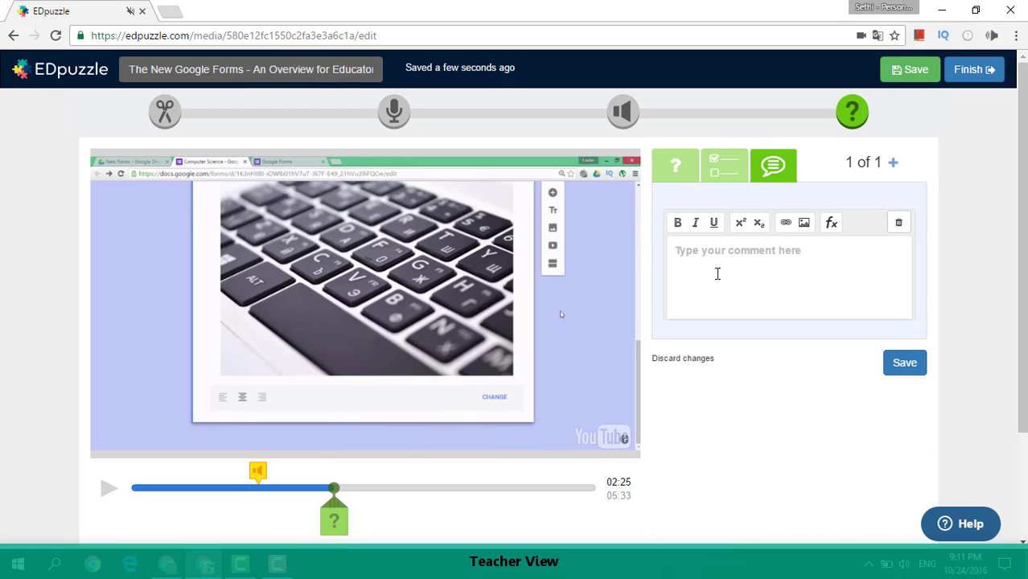
click(714, 175)
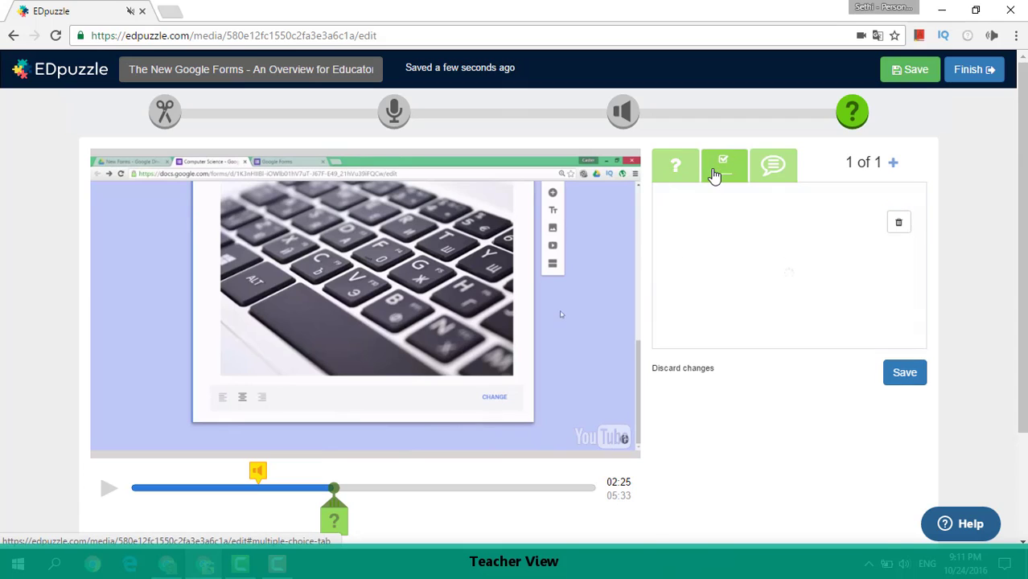
Enter the question "What is happening here?" with the choices "An image upload" and "A Multiple choice question".
click(719, 264)
text(Wh)
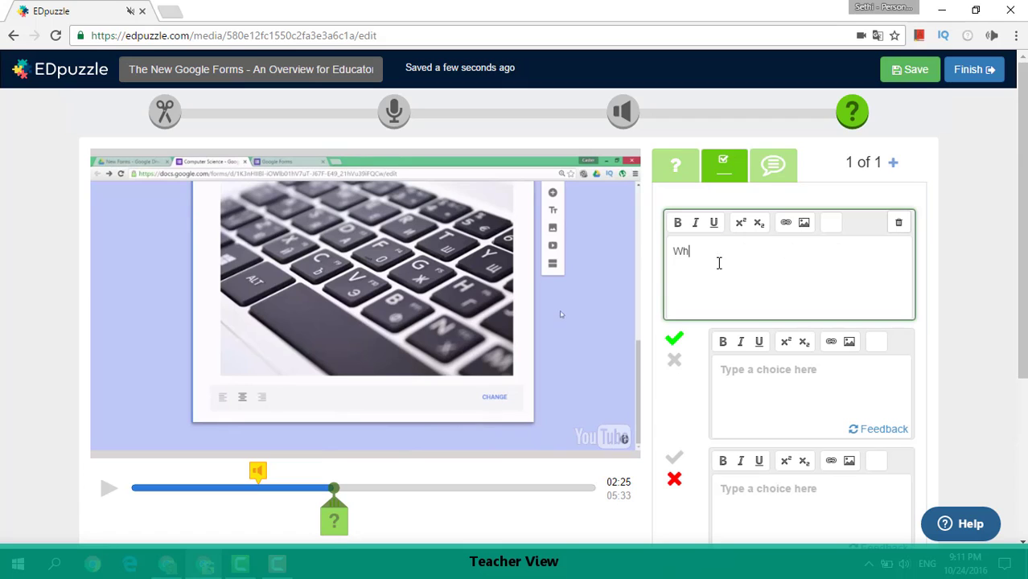
text(at is happening here?)
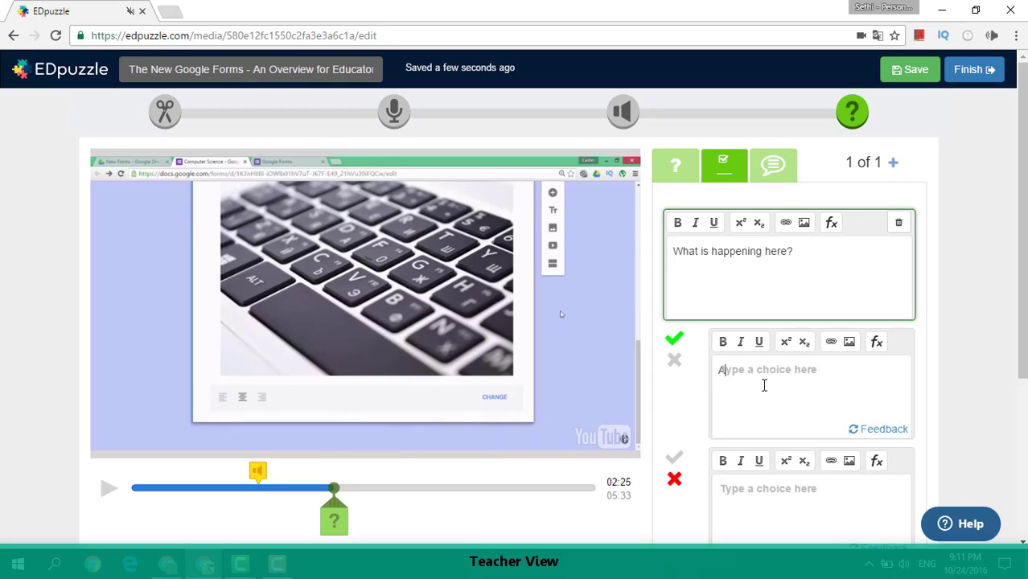
click(765, 385)
text(An image upload)
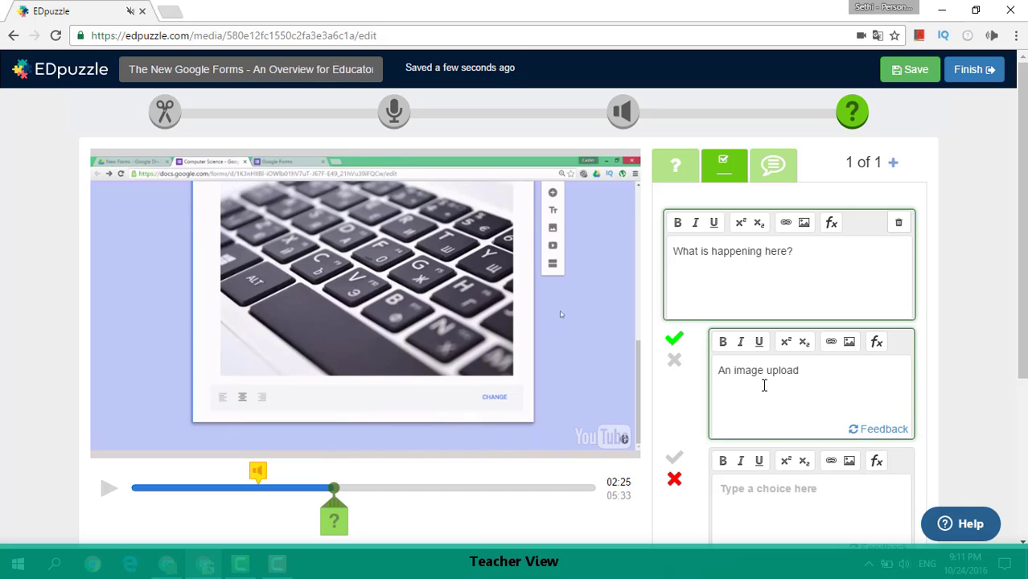
scroll(764, 385, down, 2)
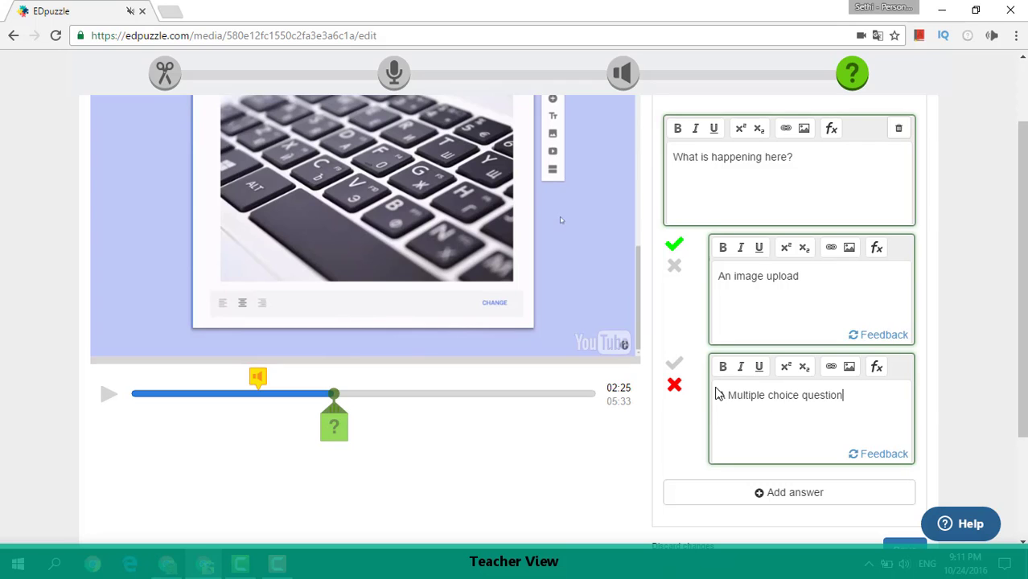
Mark "A Multiple choice question" as correct and "An image upload" as incorrect, and save the question.
click(674, 364)
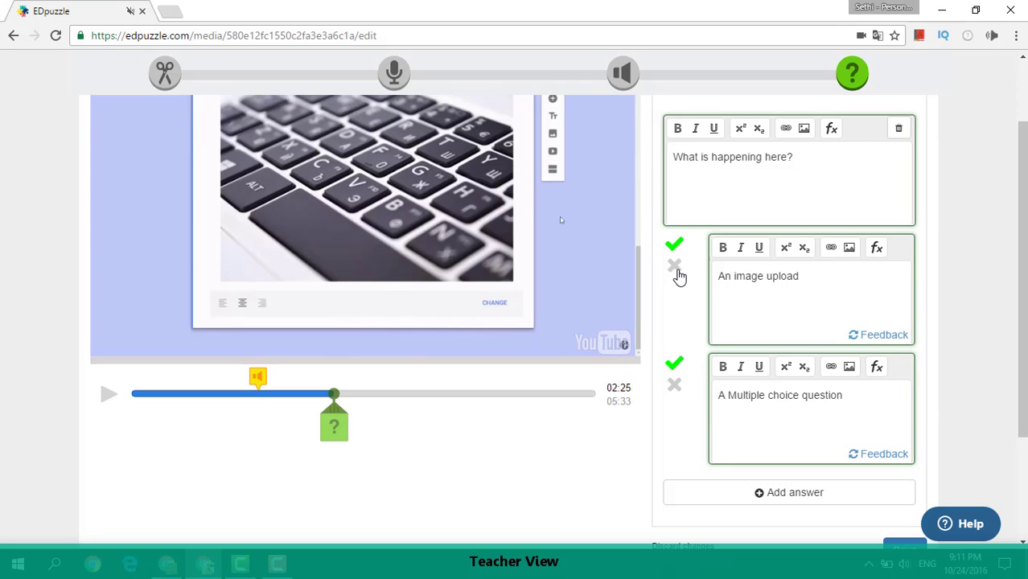
click(676, 268)
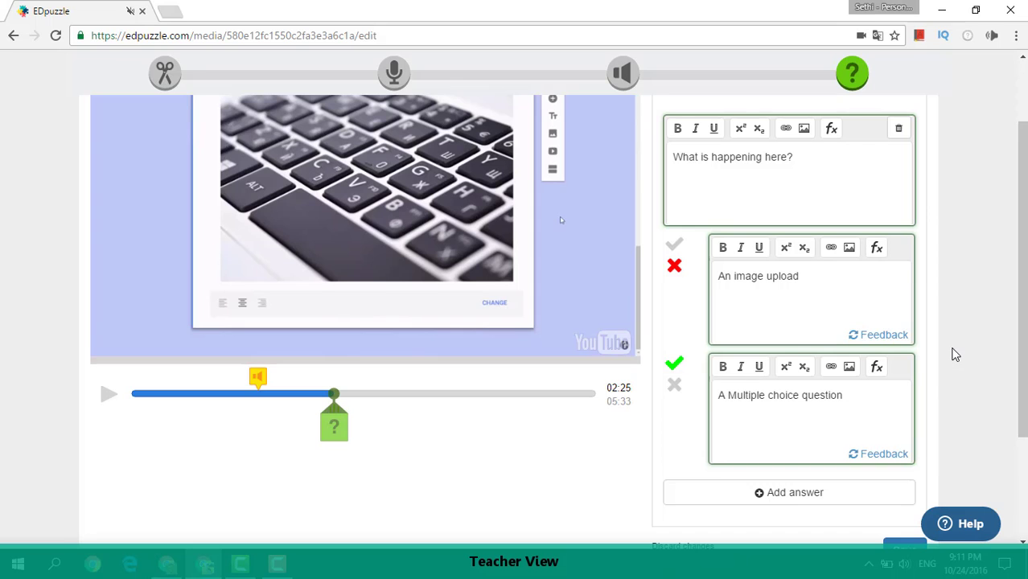
scroll(955, 355, down, 3)
scroll(955, 355, up, 5)
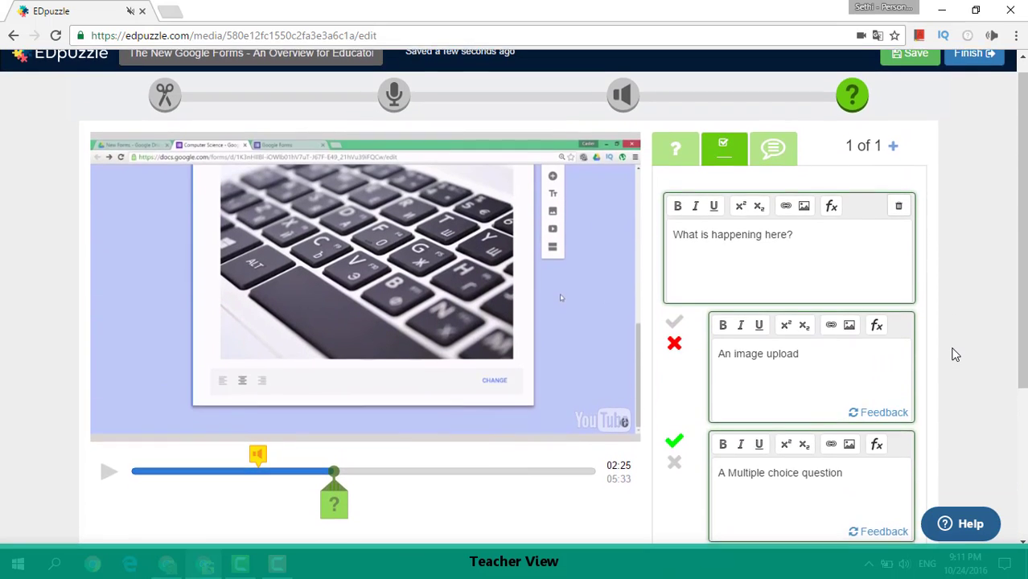
scroll(954, 355, down, 3)
click(904, 499)
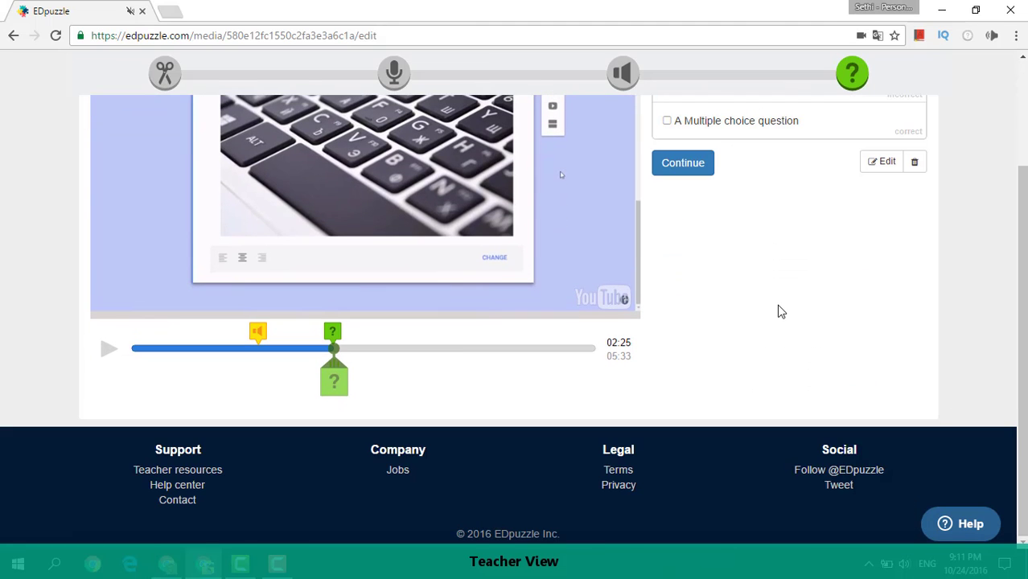
Finish editing the video lesson and choose the Flipped Classroom Channel class to receive it.
scroll(781, 312, up, 2)
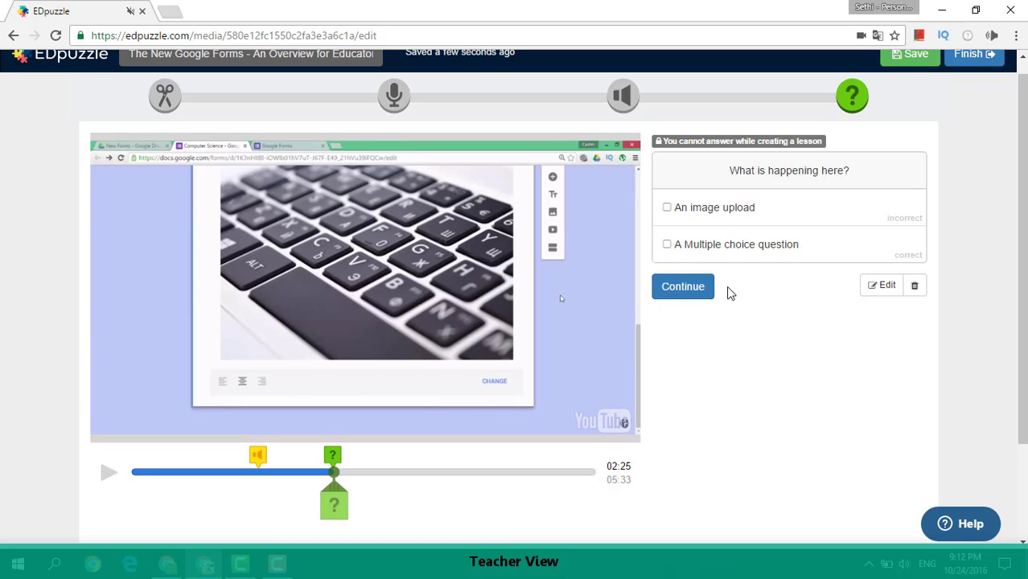
scroll(740, 282, up, 1)
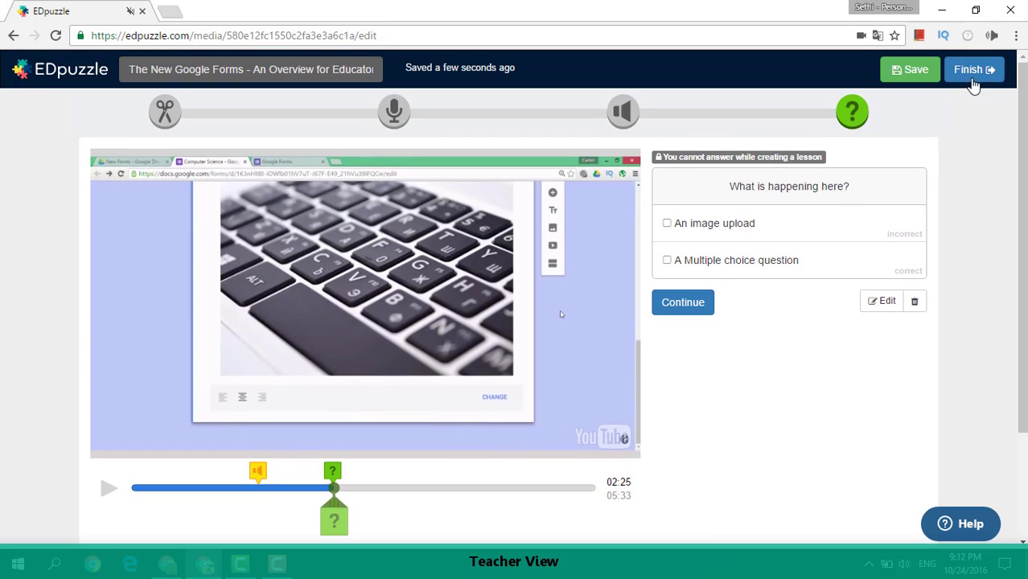
click(970, 71)
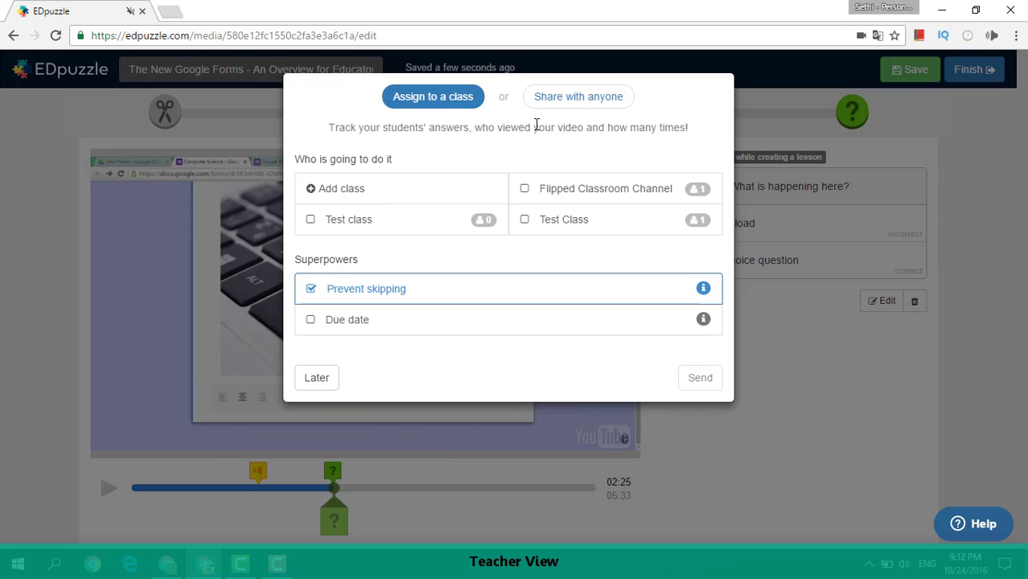
click(525, 190)
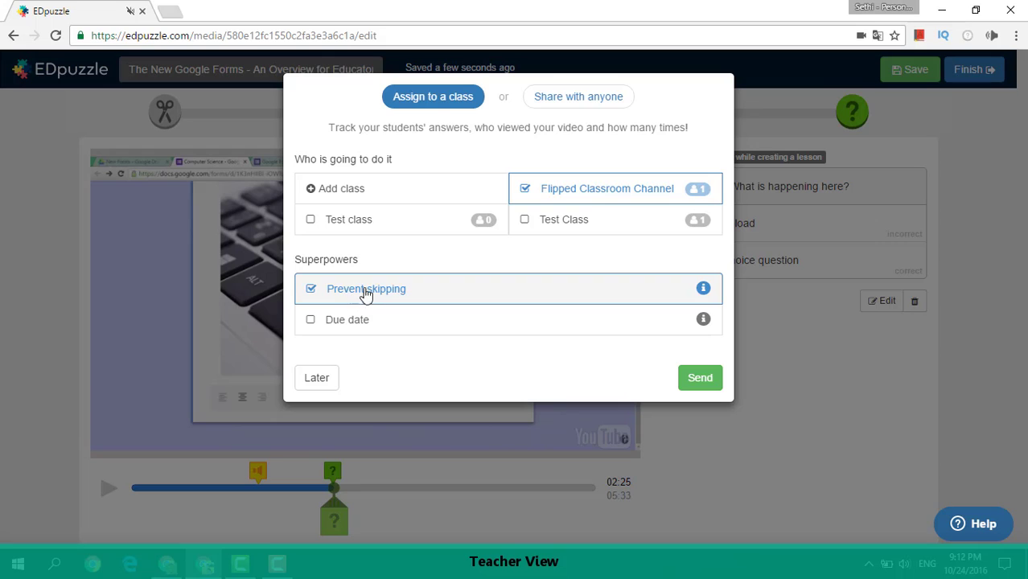
Turn off skip prevention, set the due date to Wed Oct 26, 2016, and send the assignment.
click(311, 290)
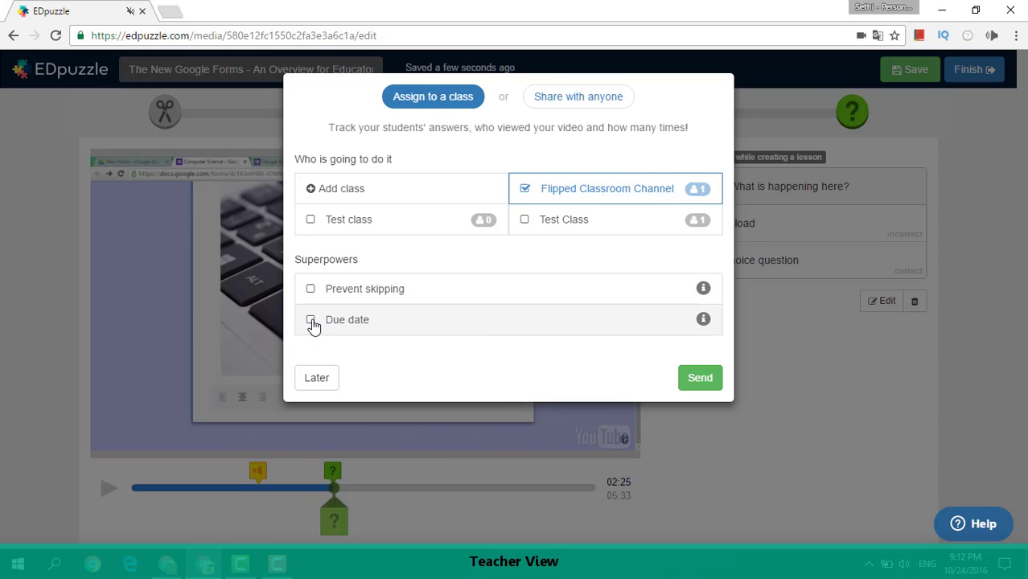
click(311, 321)
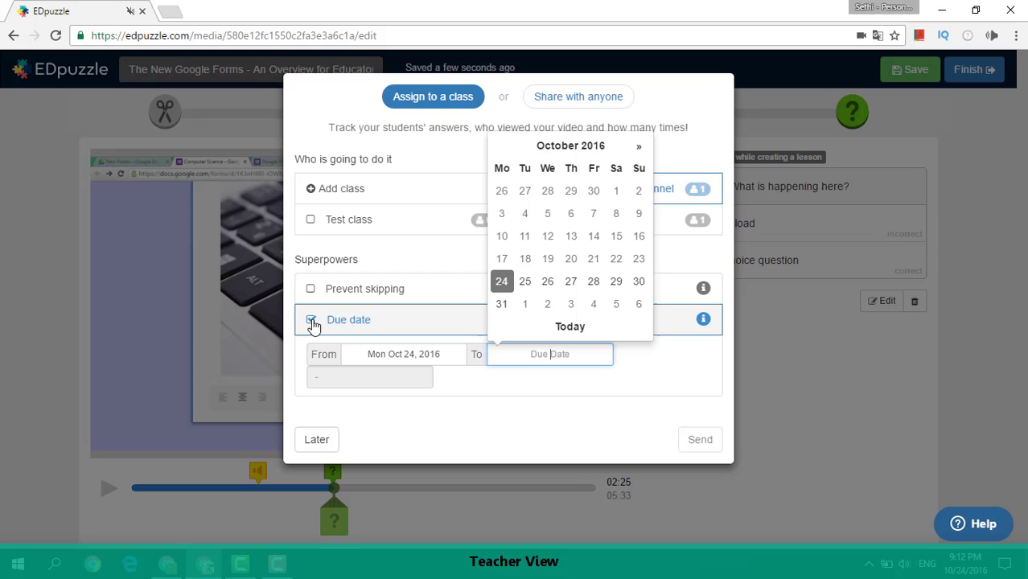
click(551, 283)
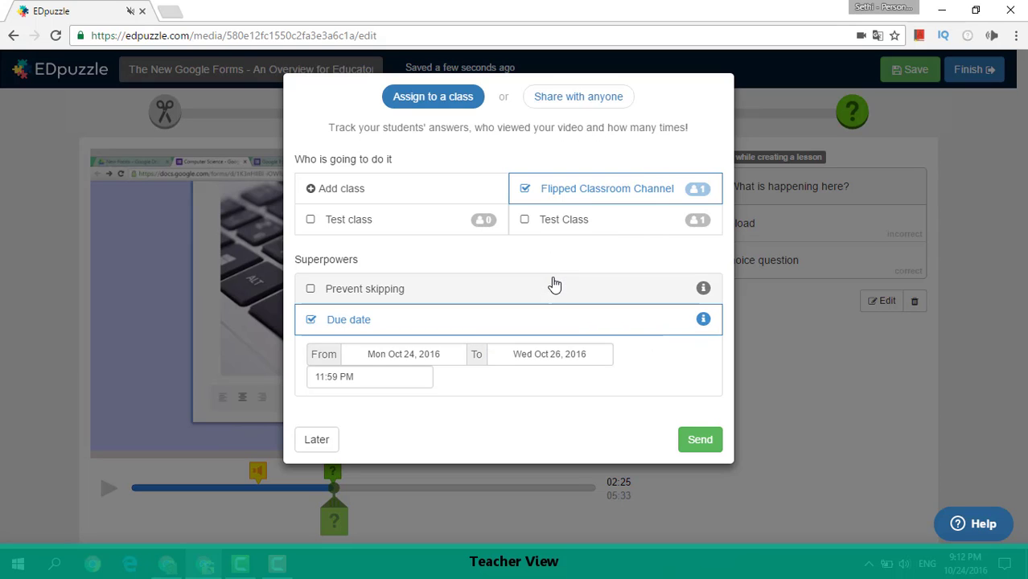
click(698, 442)
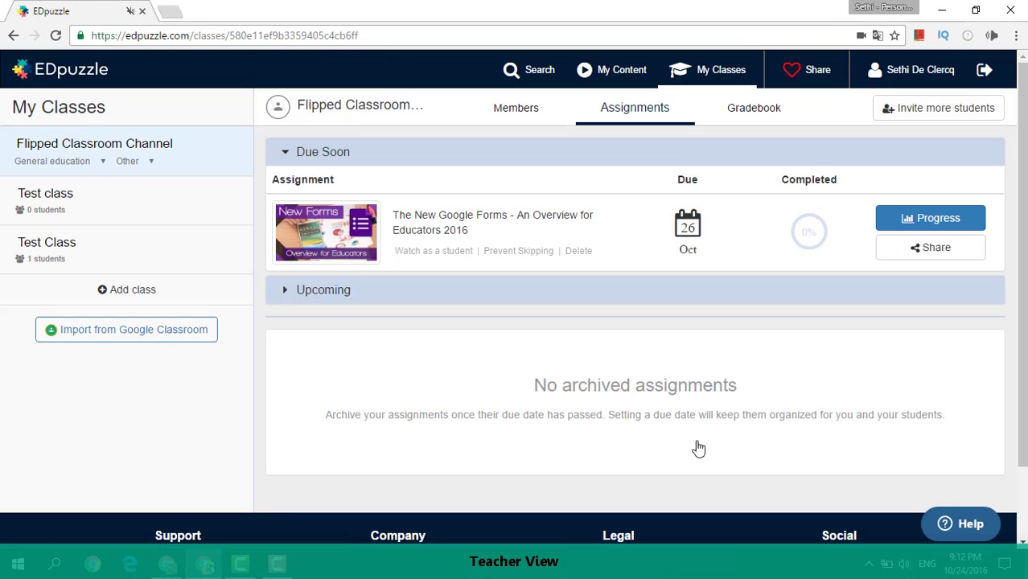
Examine the assignment's progress by student and by question.
click(922, 214)
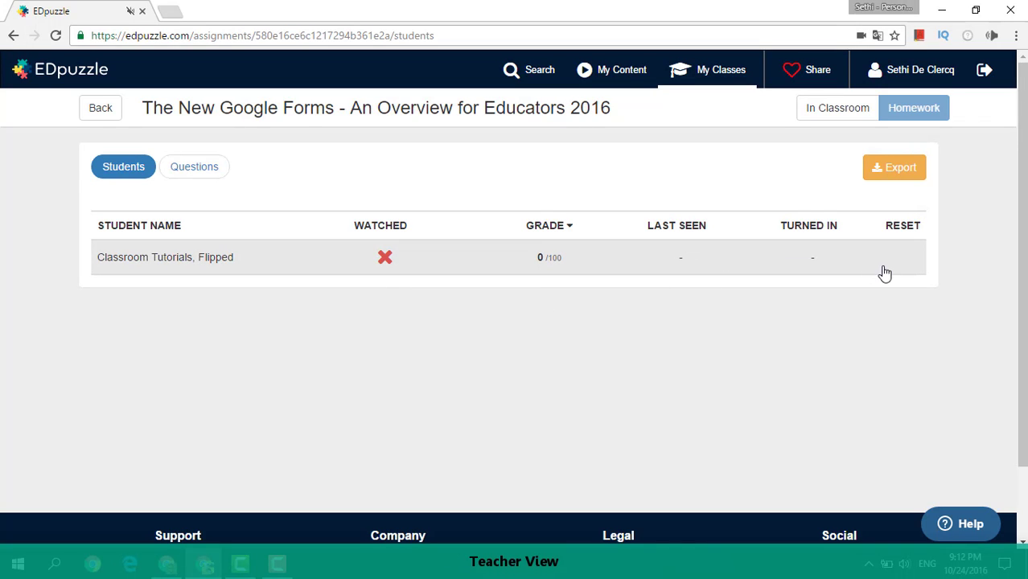
click(211, 167)
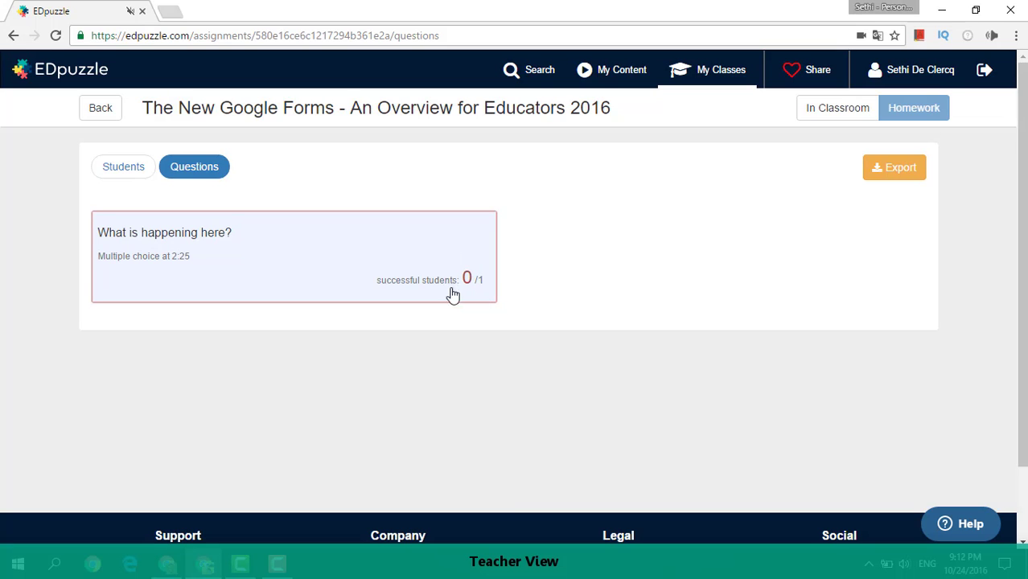
click(147, 170)
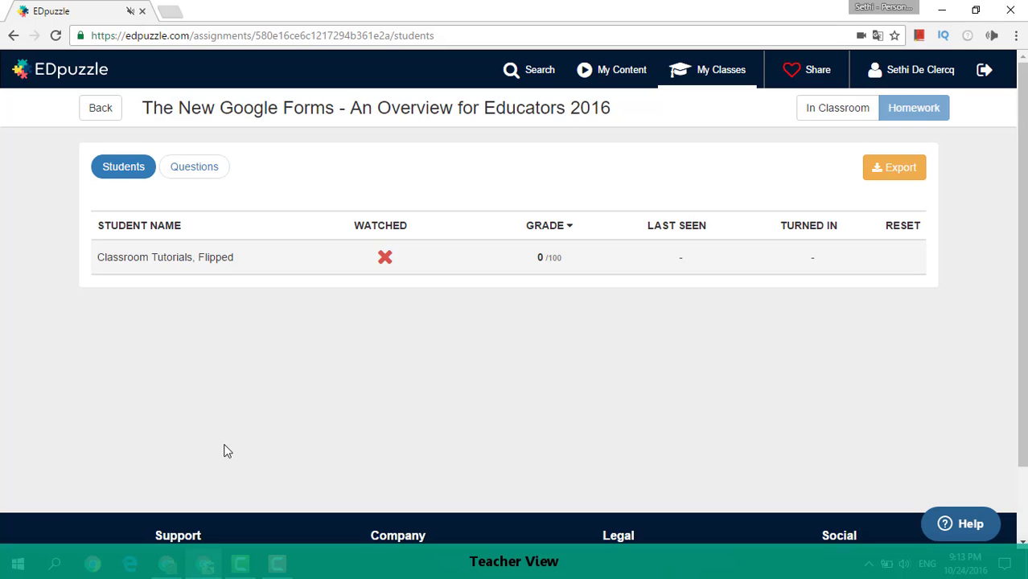
Start the assigned video in the student account's browser window, closing the ad and lowering the volume to the lowest bar.
click(175, 572)
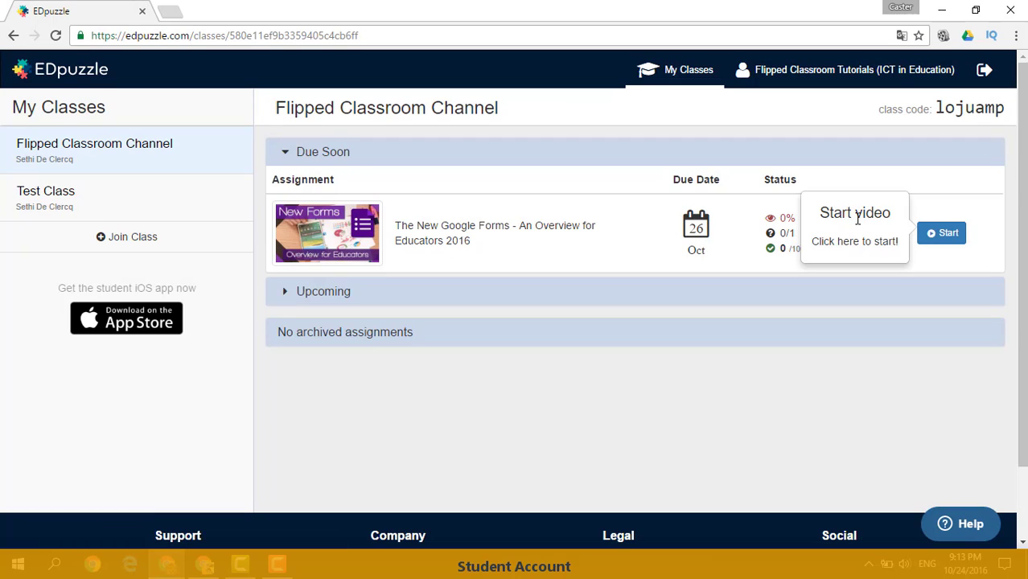
click(942, 236)
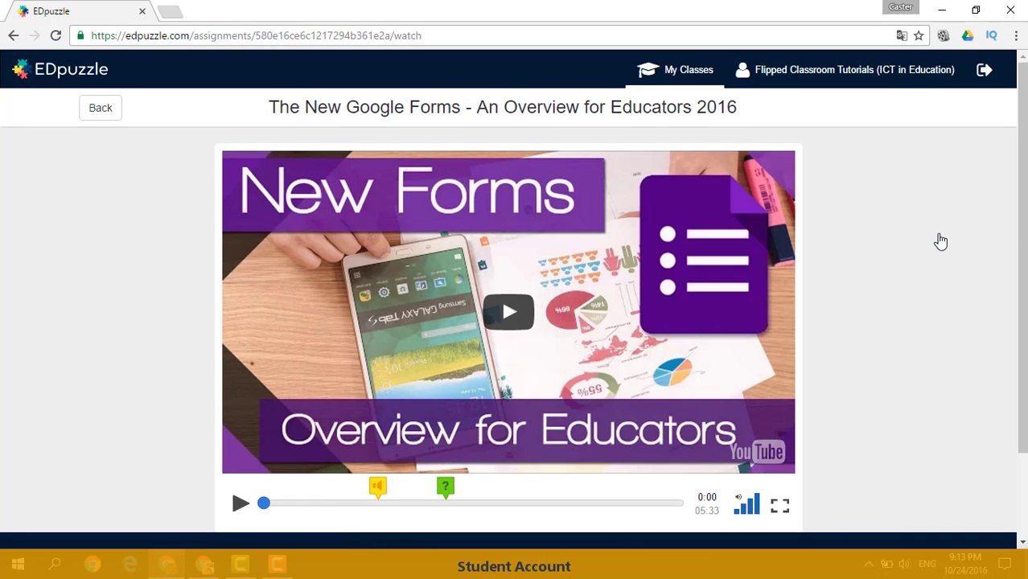
scroll(936, 236, down, 1)
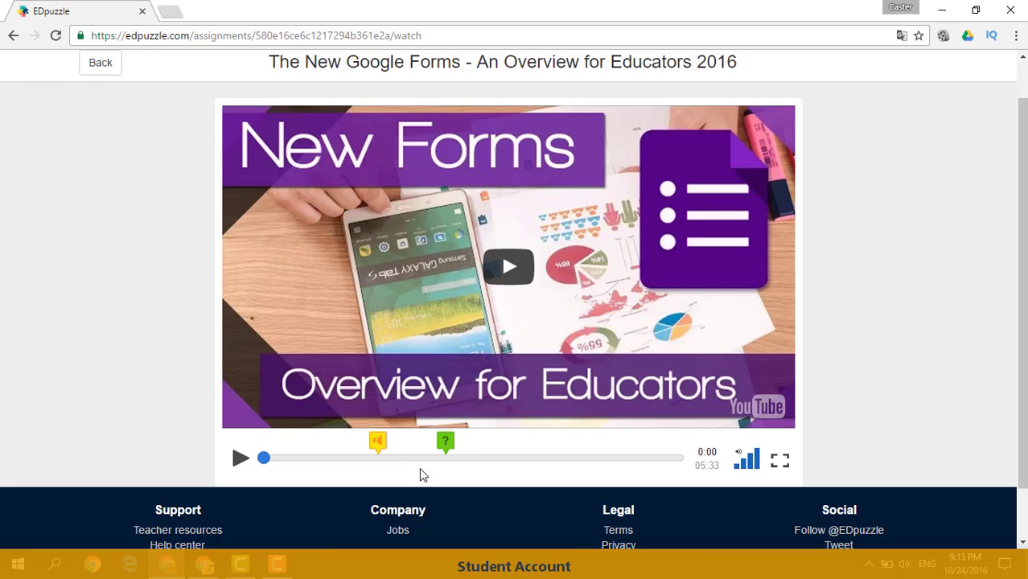
click(515, 314)
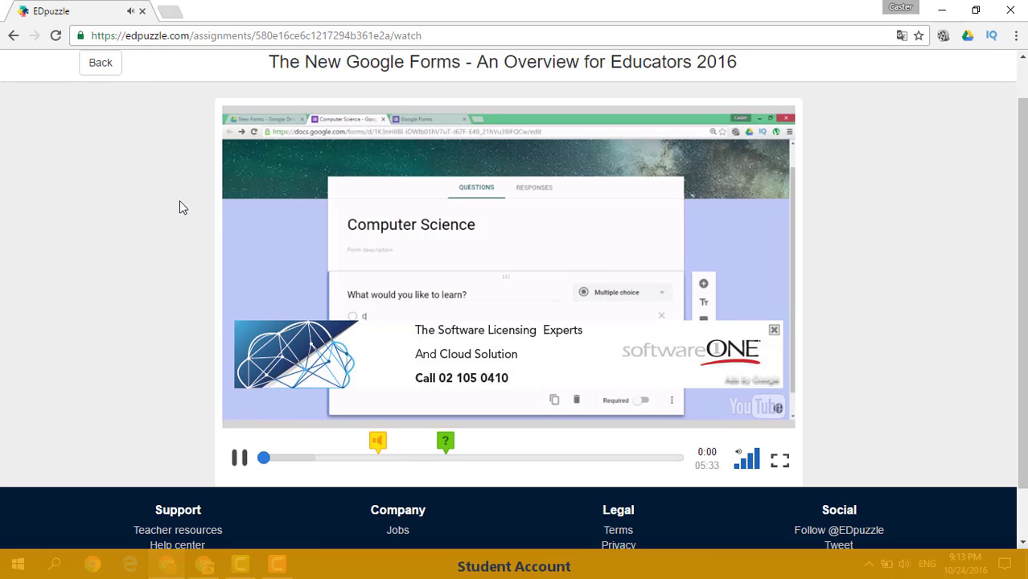
click(774, 332)
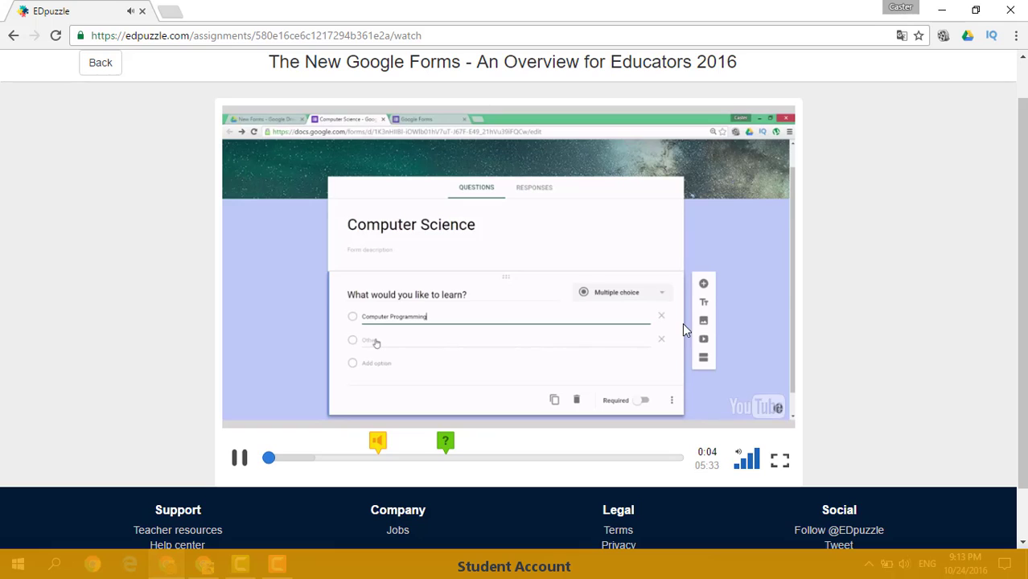
click(737, 470)
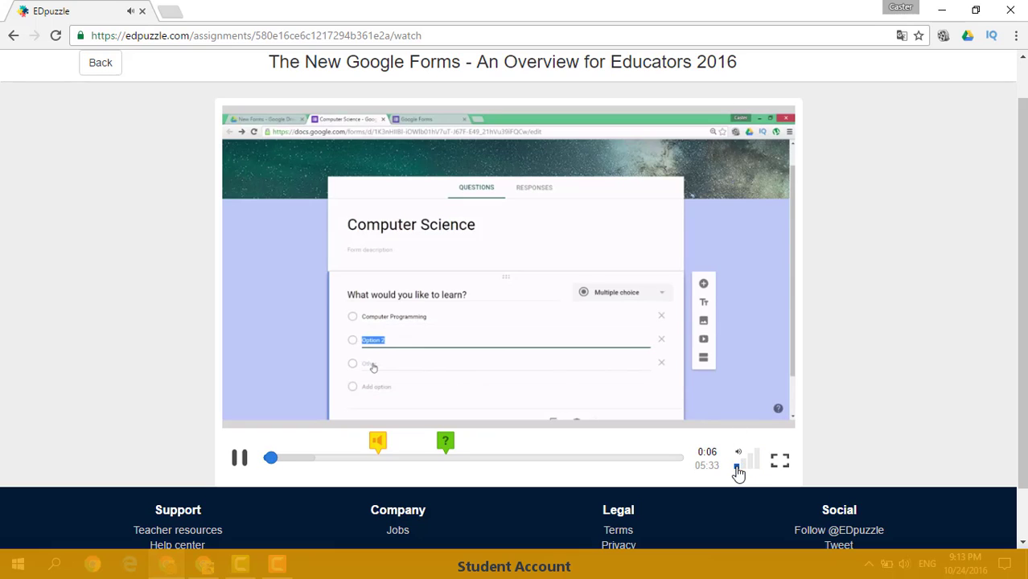
Move playback forward to the audio note, and after it skip to just before the quiz marker.
click(275, 467)
drag(275, 467, 377, 469)
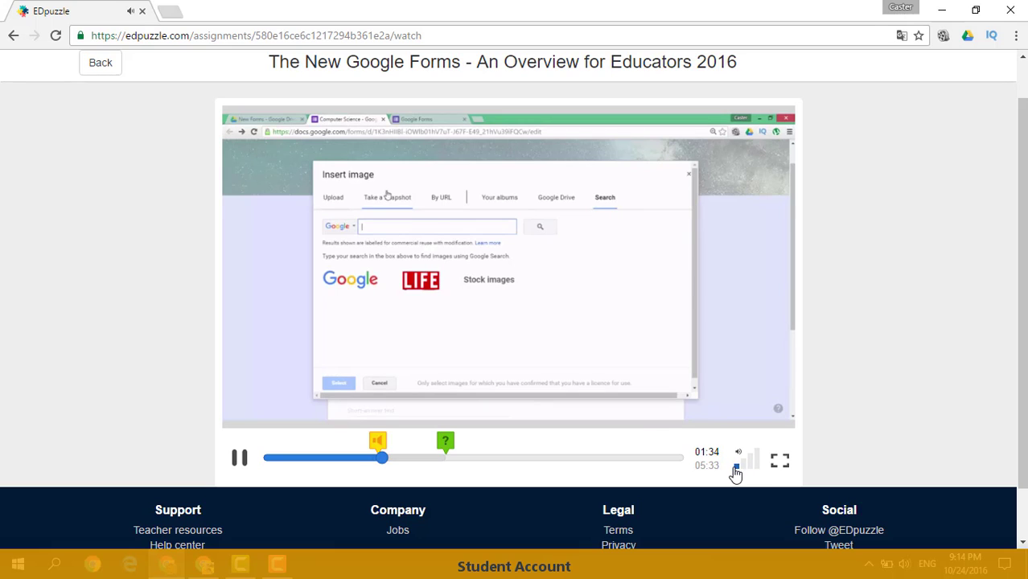
click(241, 462)
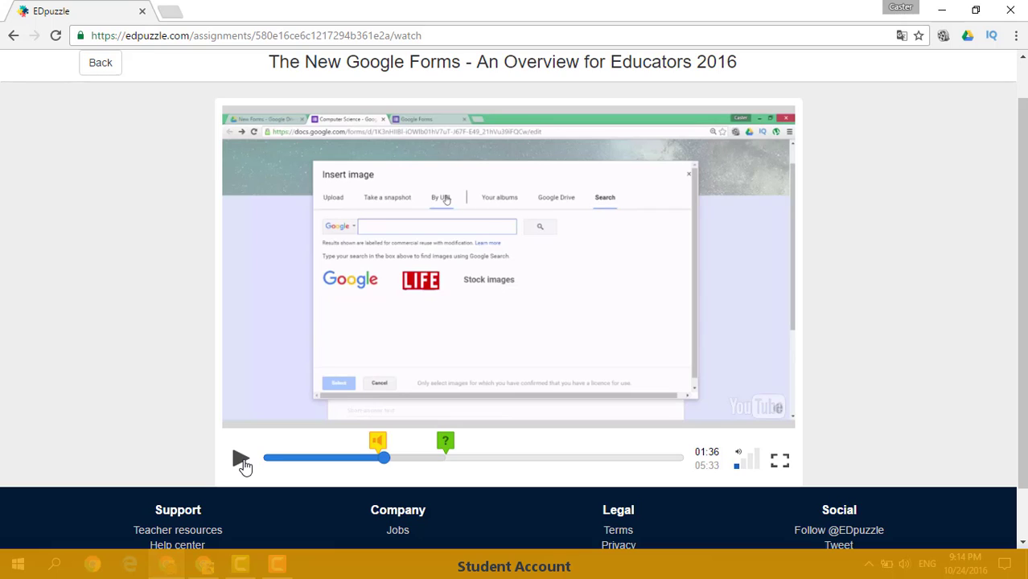
click(242, 462)
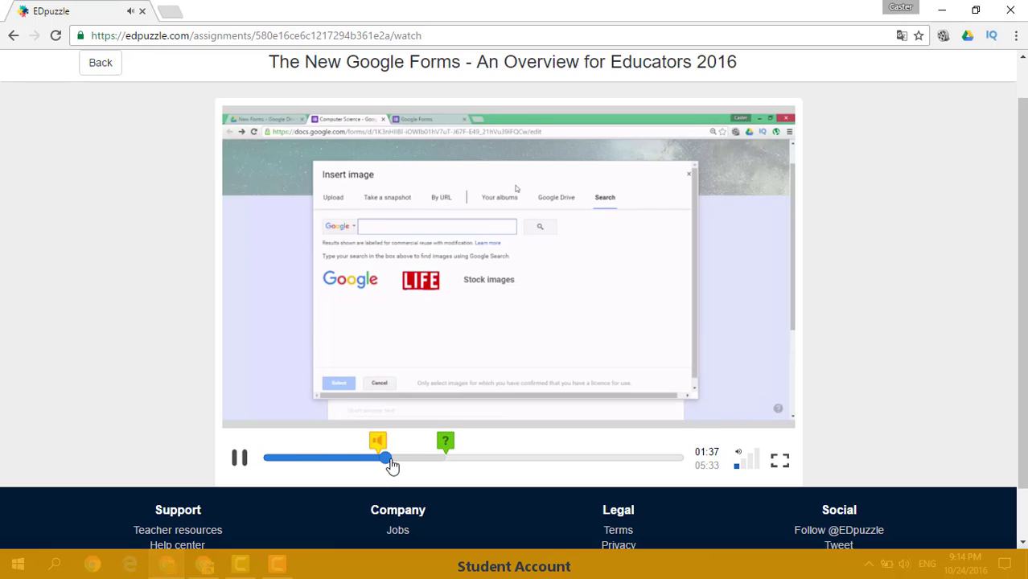
click(434, 456)
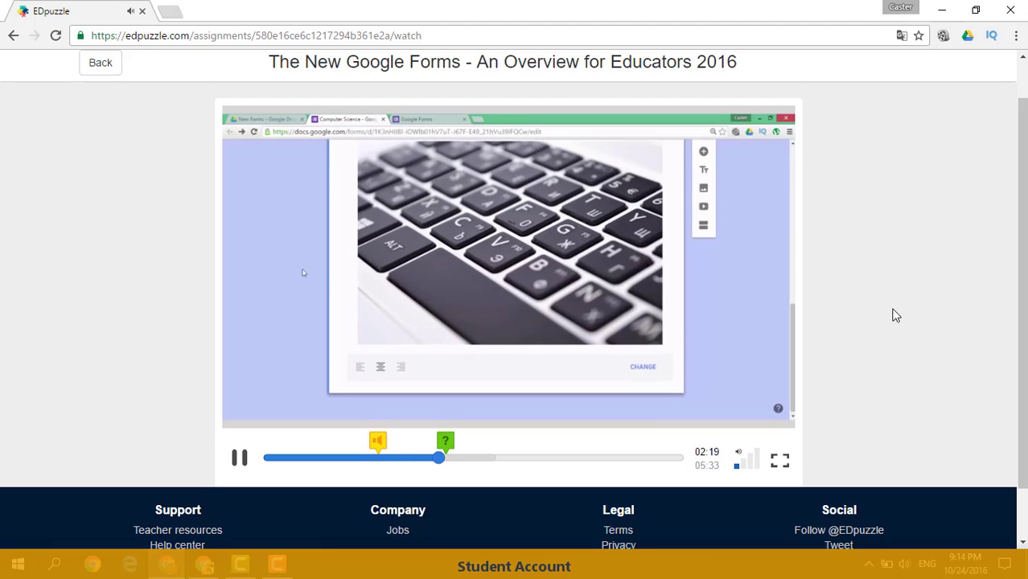
scroll(895, 316, up, 1)
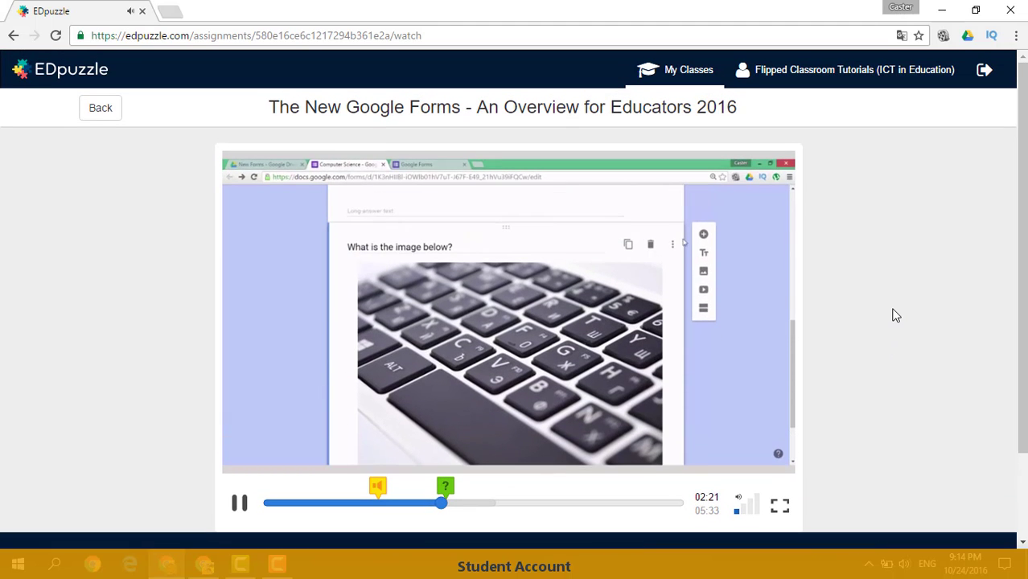